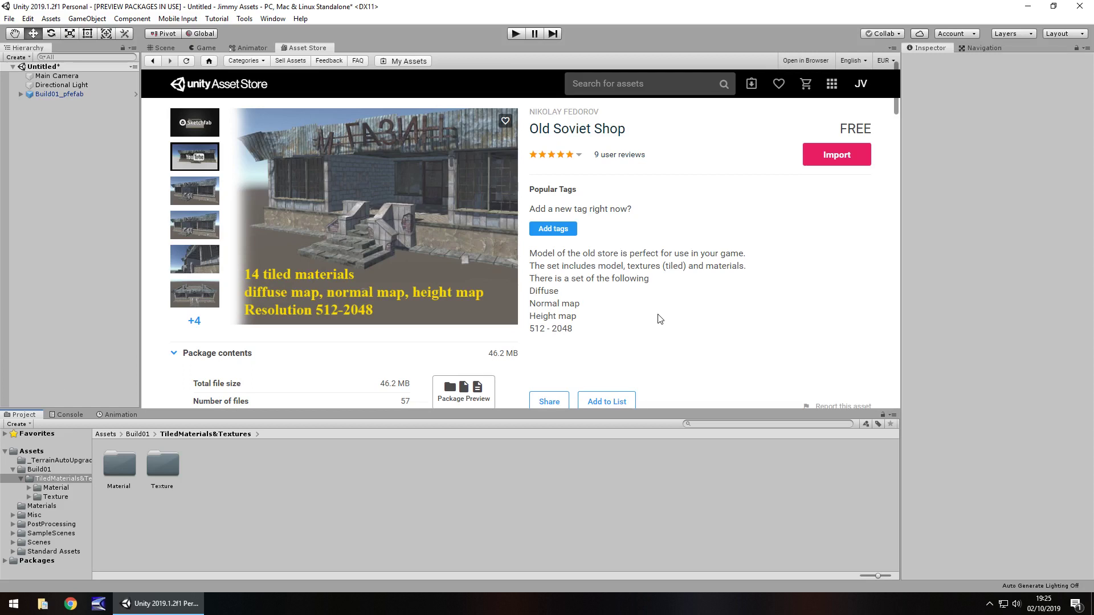
Inspect the shop building's exterior walls and paving up close in the scene, and check the texture details on its Asset Store page
left_click(162, 49)
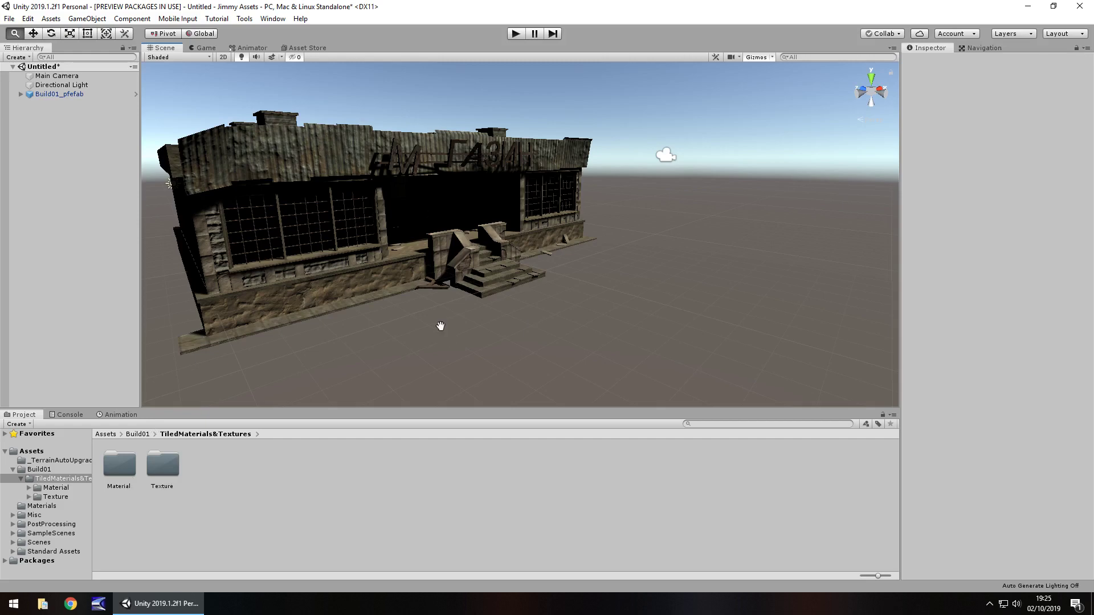
left_click_drag(508, 324, 793, 371, "alt")
scroll(759, 357, "up", 3)
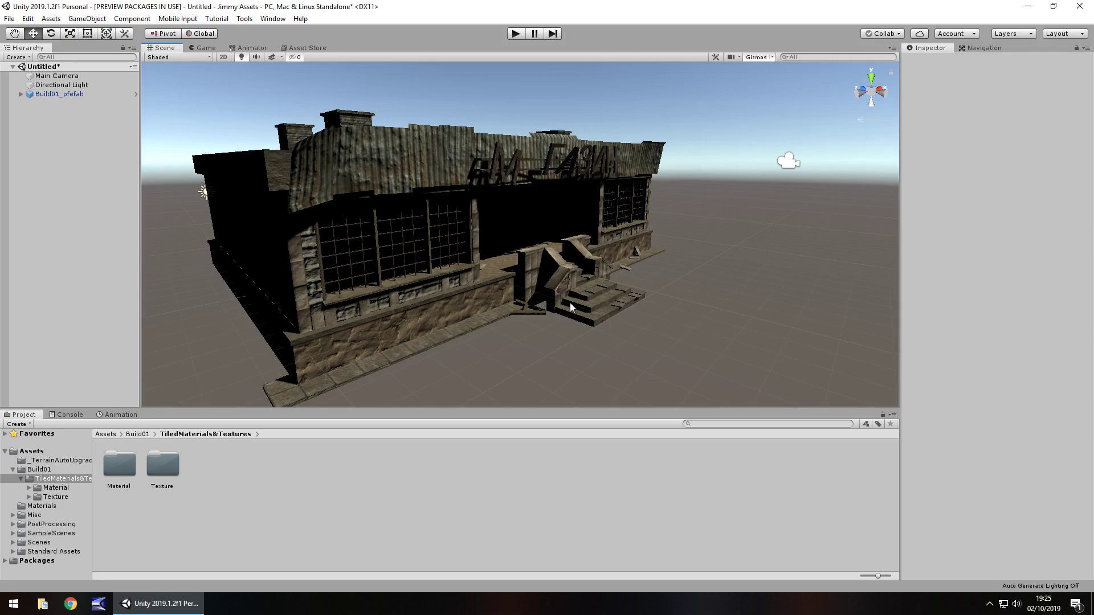
scroll(570, 303, "up", 5)
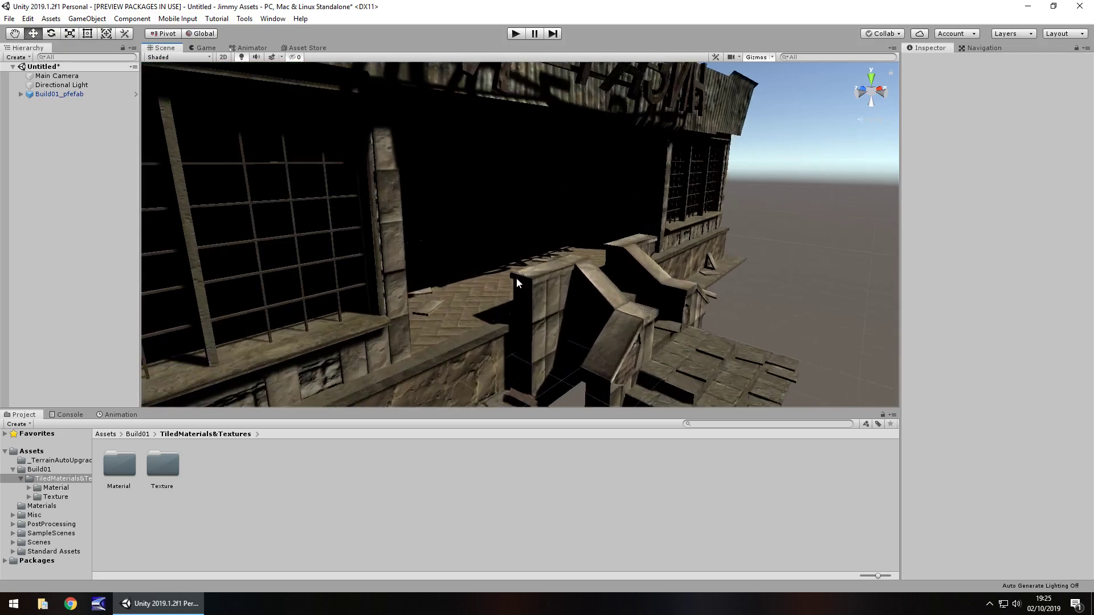
scroll(517, 283, "up", 8)
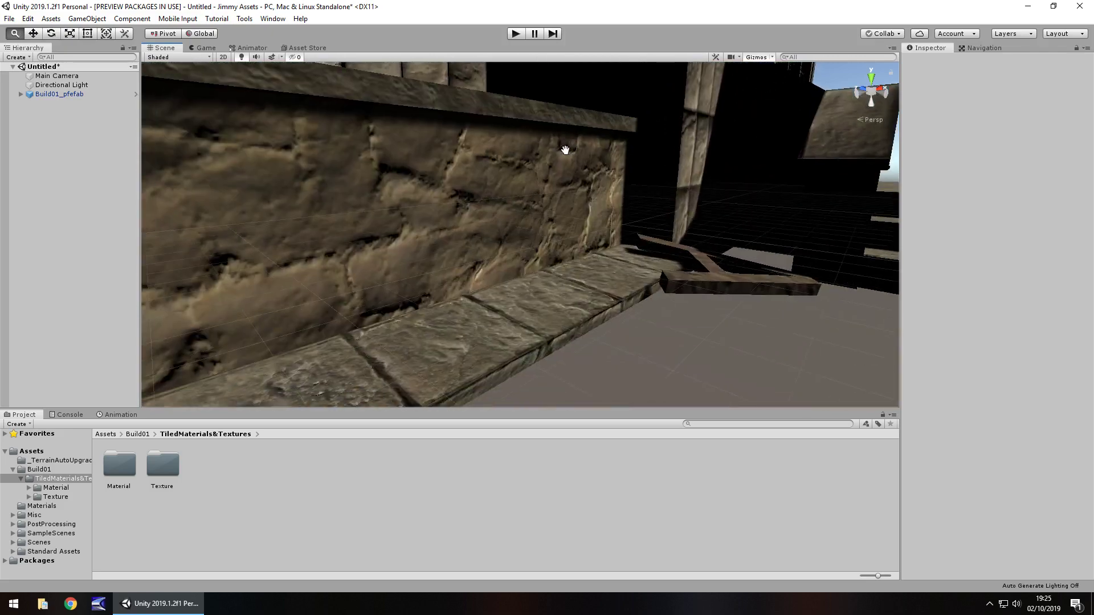
scroll(513, 200, "down", 5)
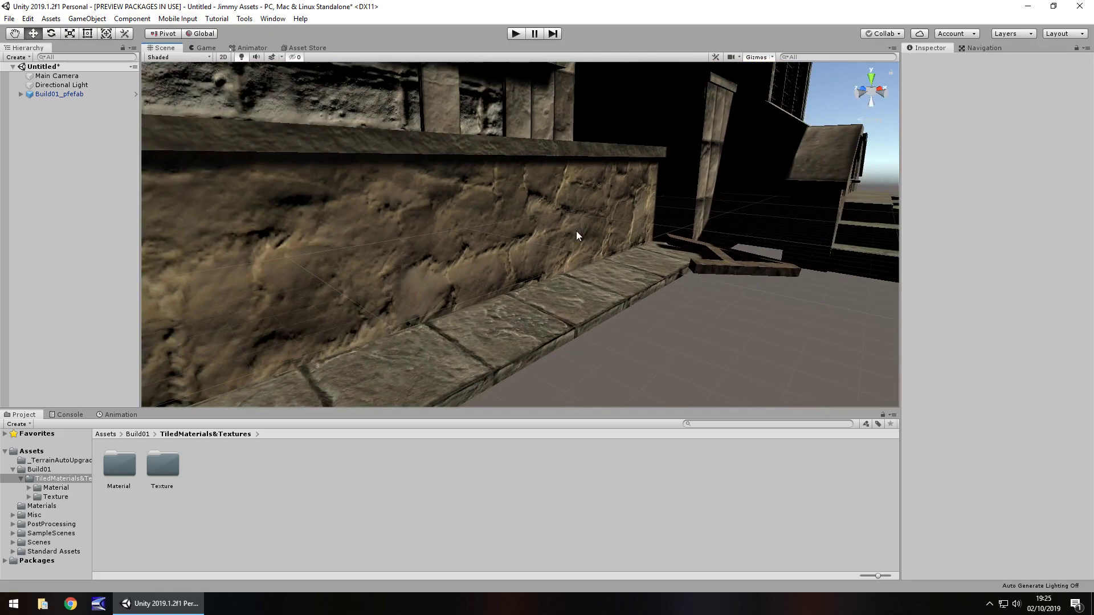
scroll(577, 232, "down", 6)
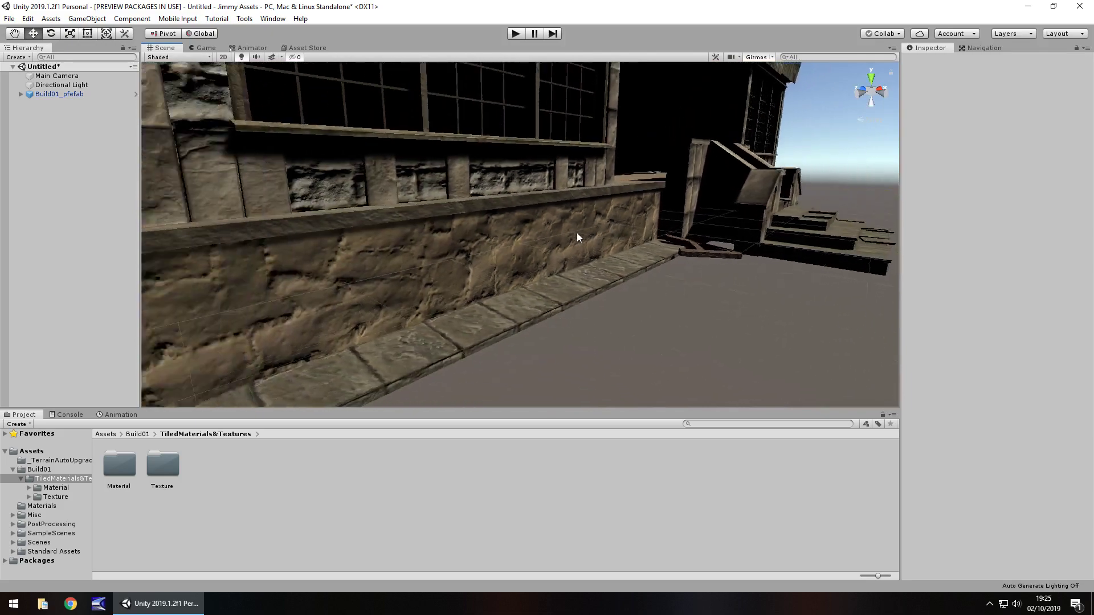
key("Left")
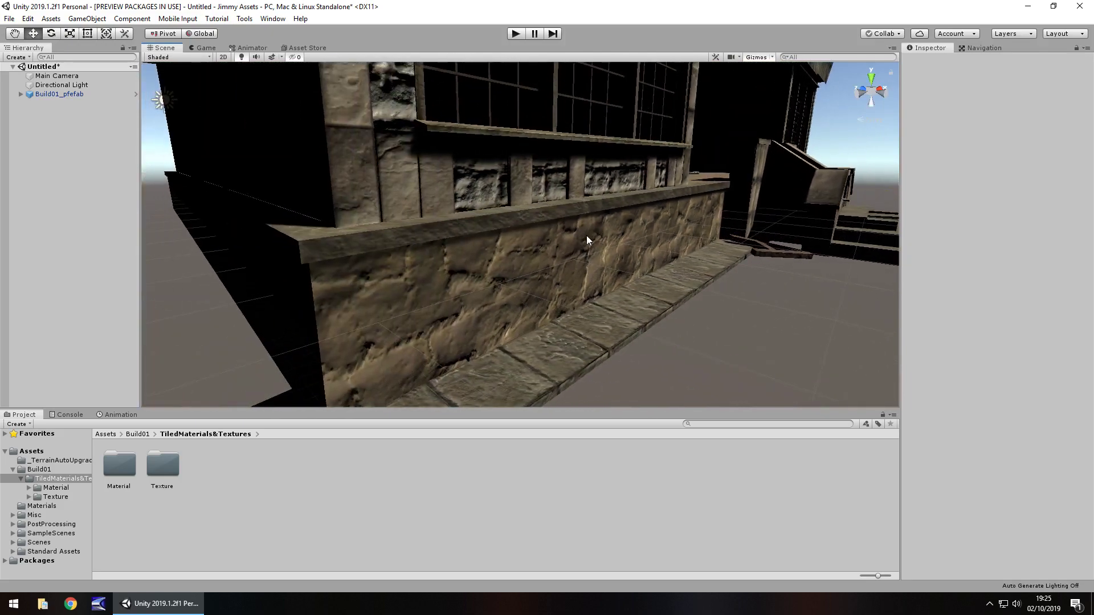
key("Right")
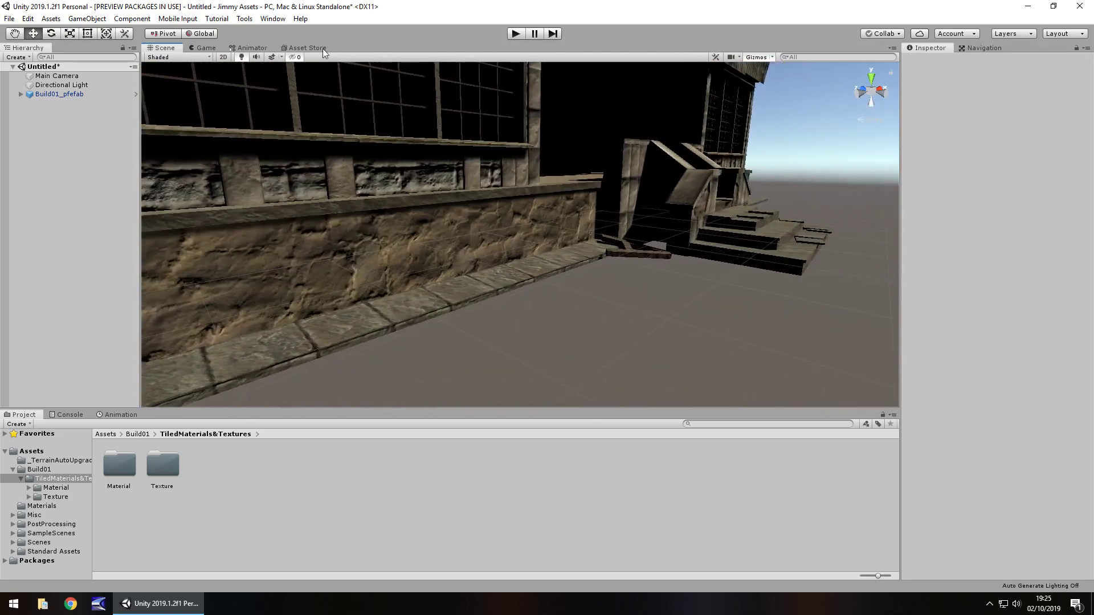
left_click(322, 48)
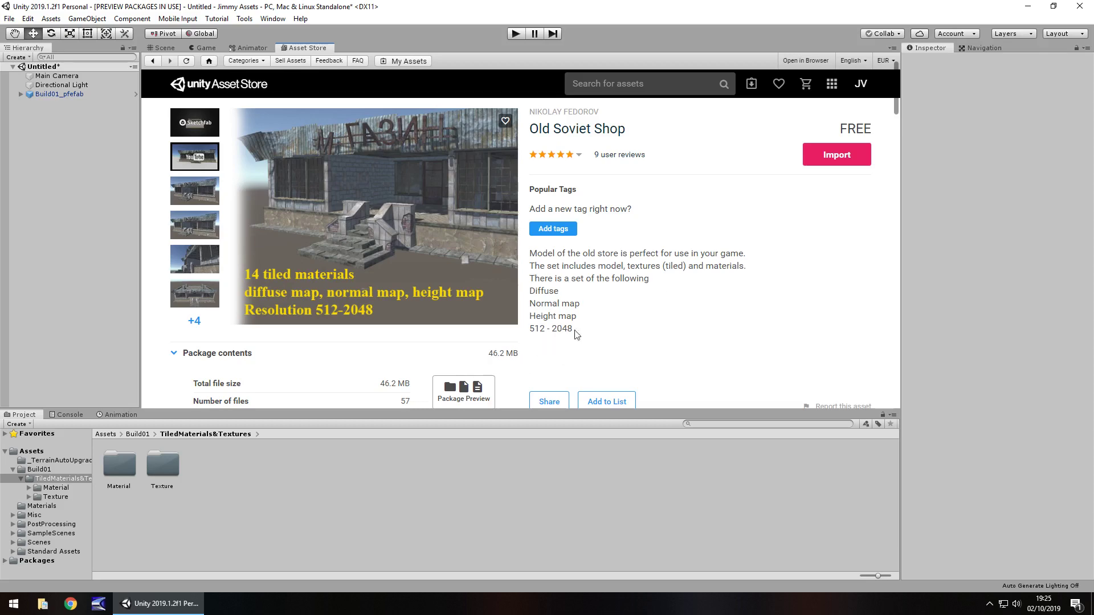
left_click(169, 50)
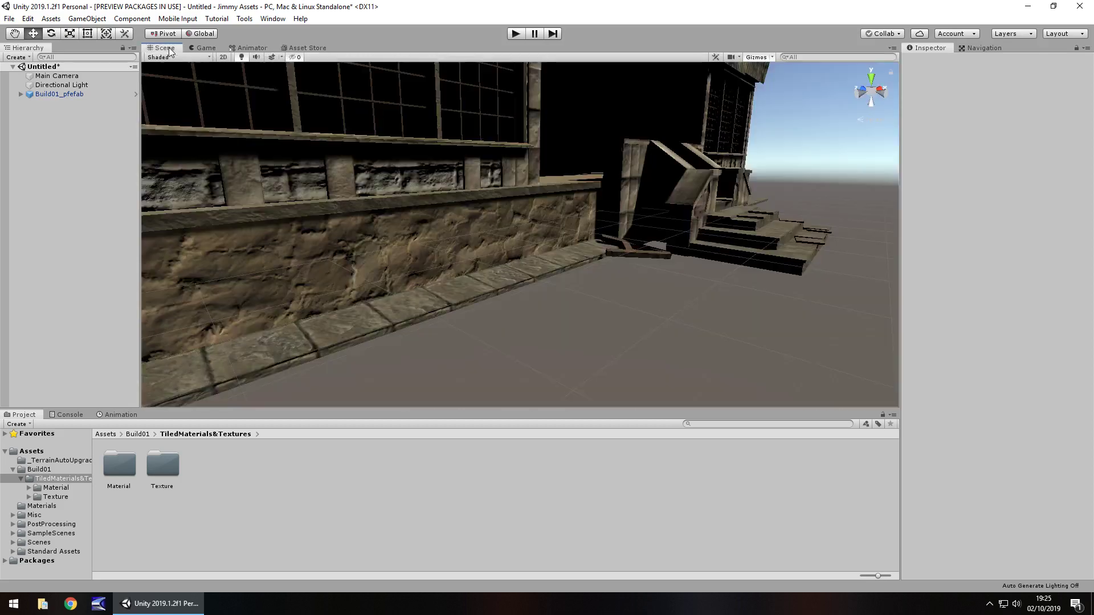
Create a point light inside the shop's dark interior, at about X 8.991, Y 2.665
middle_click_drag(576, 250, 296, 375)
left_click_drag(592, 274, 444, 245, "alt")
middle_click_drag(444, 245, 533, 278)
scroll(537, 280, "up", 8)
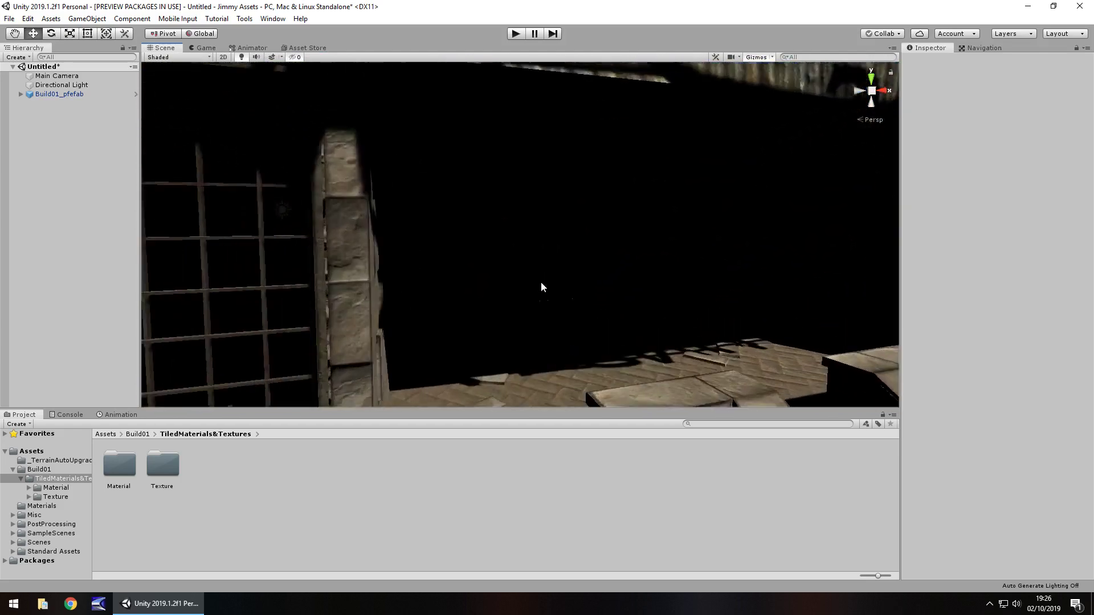
right_click_drag(655, 300, 842, 267)
left_click_drag(655, 280, 538, 201, "alt")
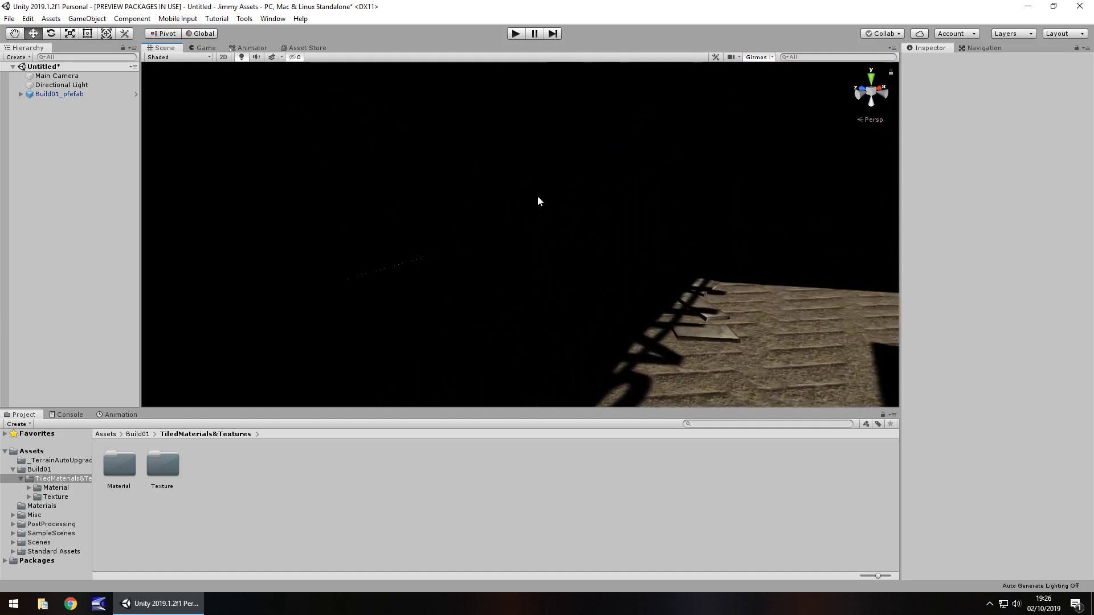
left_click(87, 18)
mouse_move(102, 95)
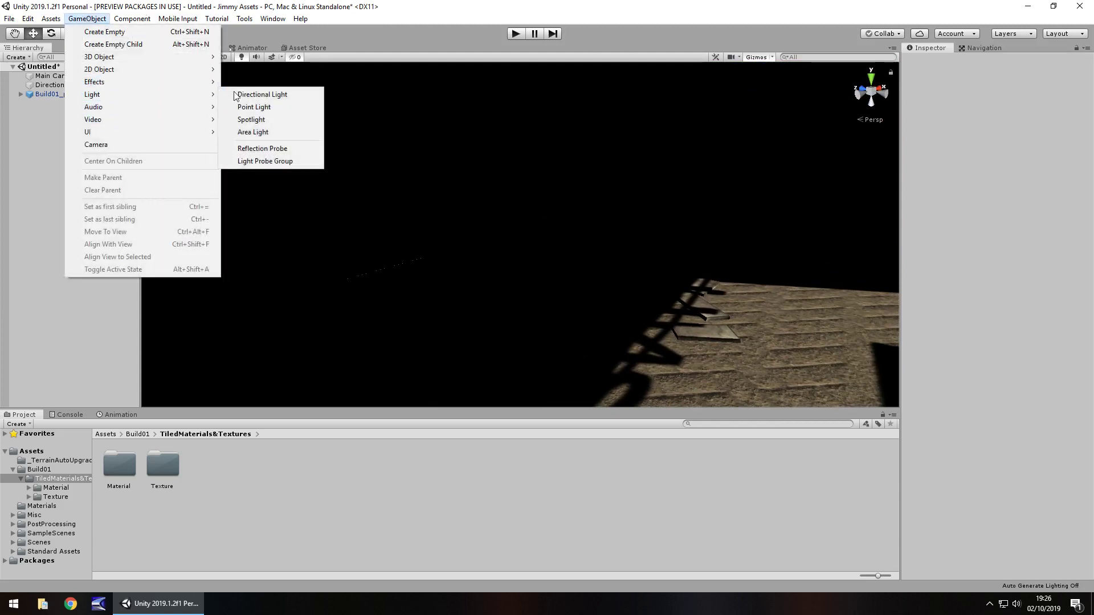
left_click(244, 108)
left_click_drag(534, 235, 418, 95)
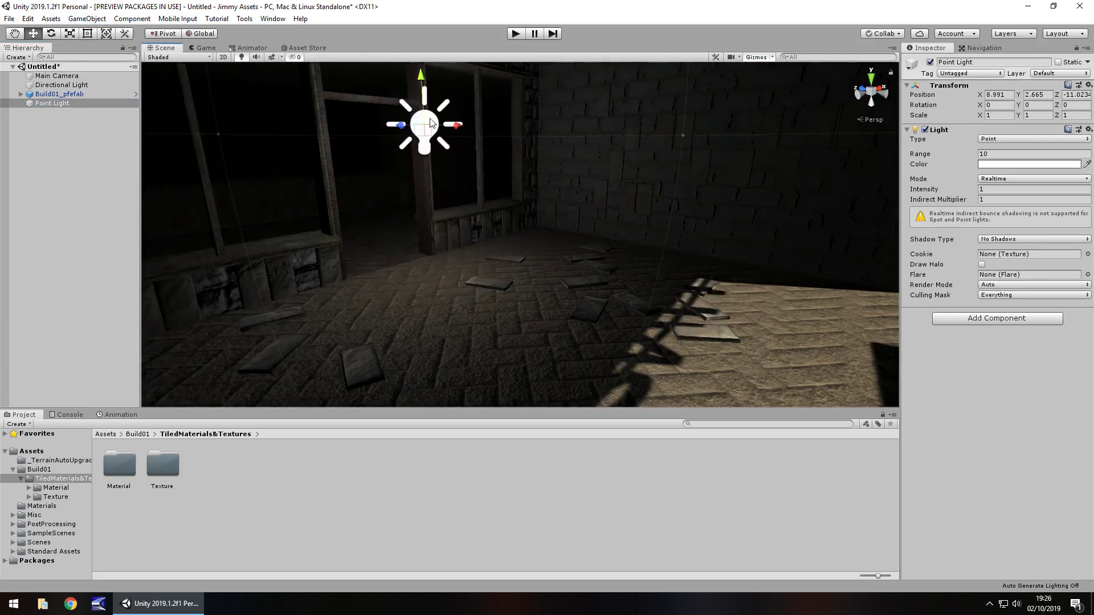
Increase the point light's range to 60.25 to light the whole shop interior
right_click_drag(513, 173, 370, 170)
right_click_drag(459, 168, 926, 174)
key("s")
left_click_drag(917, 154, 745, 150)
right_click_drag(658, 248, 894, 257)
right_click_drag(1073, 256, 1031, 253)
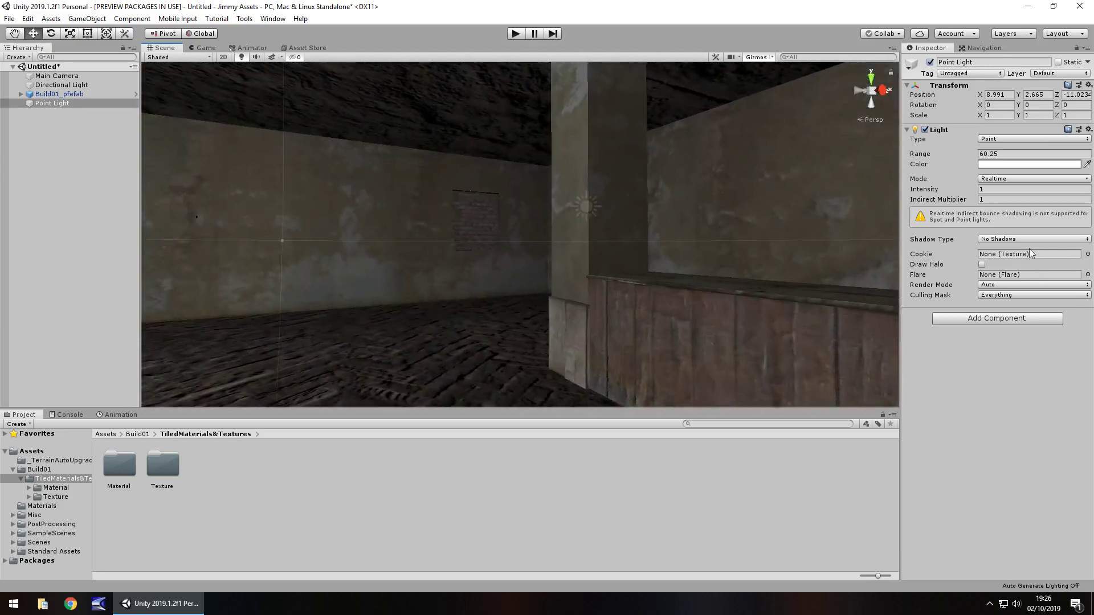
Examine the lit shop from several sides, covering the interior, the roof with its chimneys and the front entrance
right_click_drag(525, 270, 619, 203)
key("s")
left_click_drag(620, 207, 545, 255, "alt")
middle_click_drag(526, 185, 510, 376)
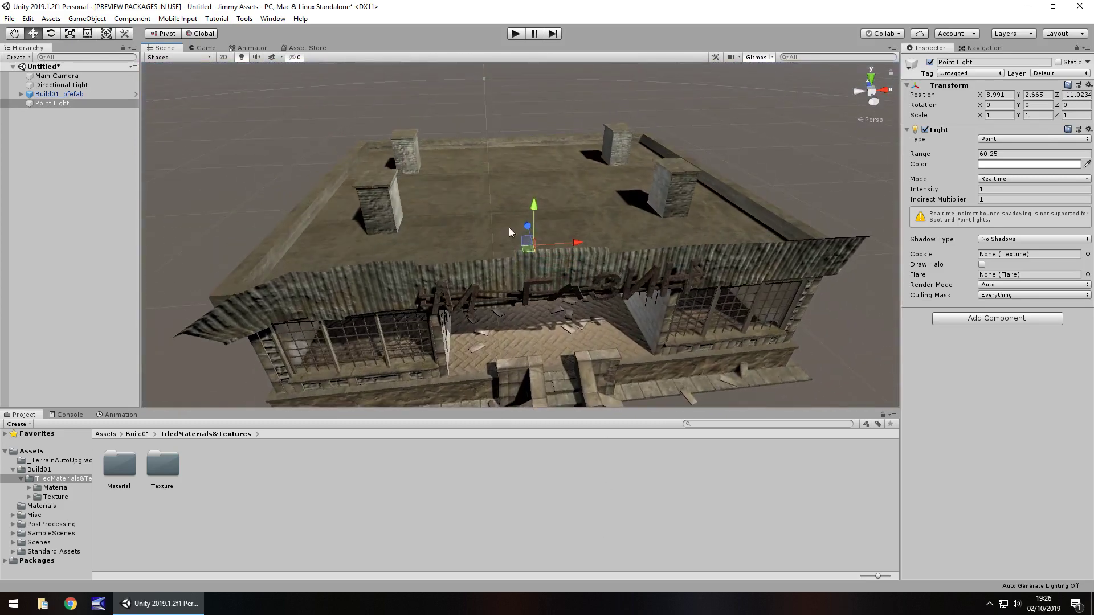
right_click_drag(657, 263, 756, 260)
key("Left")
key("Up")
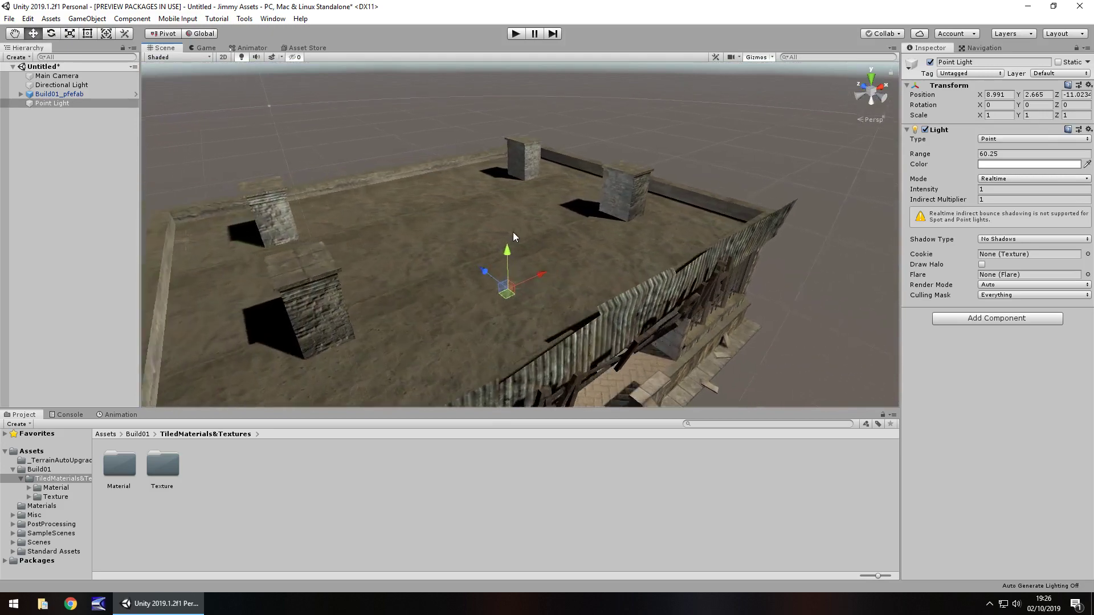
middle_click_drag(415, 280, 269, 546)
right_click_drag(490, 258, 700, 292, "alt")
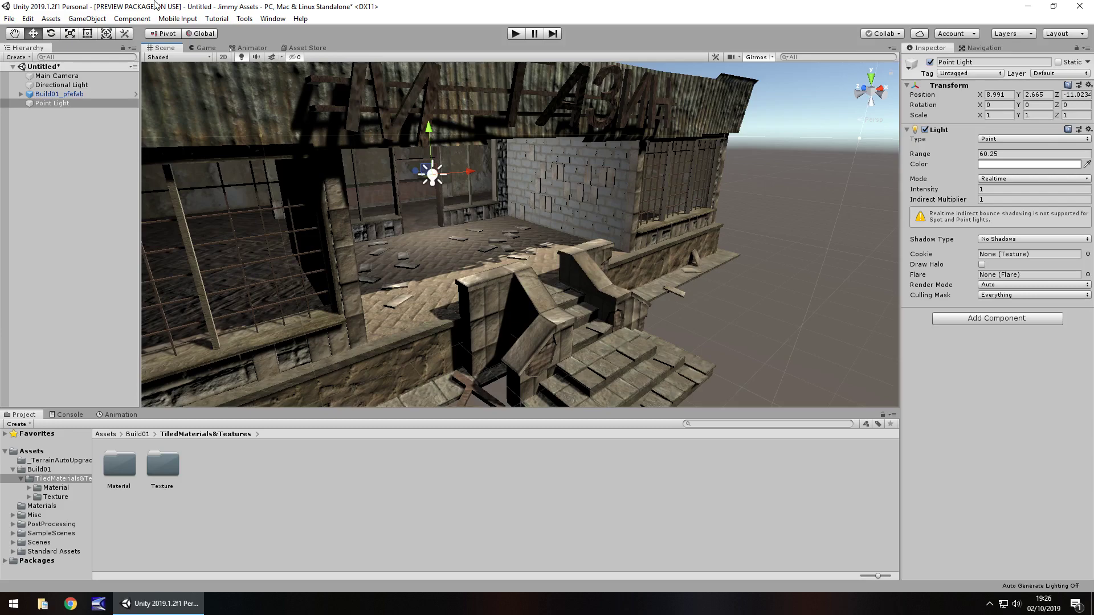
Enable the Post Processing Behaviour on the Main Camera and show the result in the game view
left_click(60, 76)
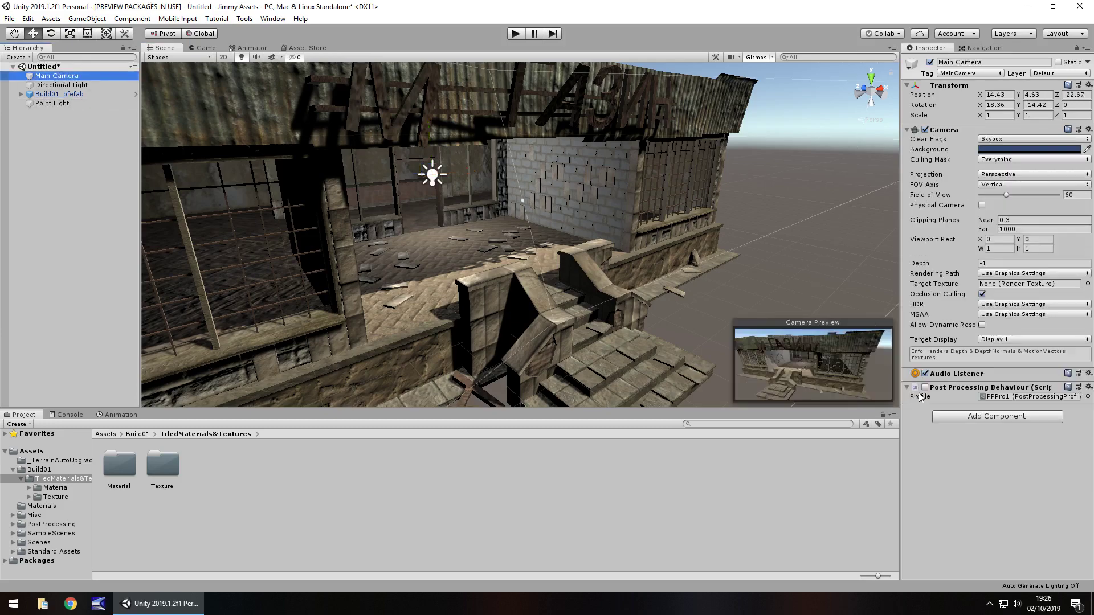
left_click(926, 388)
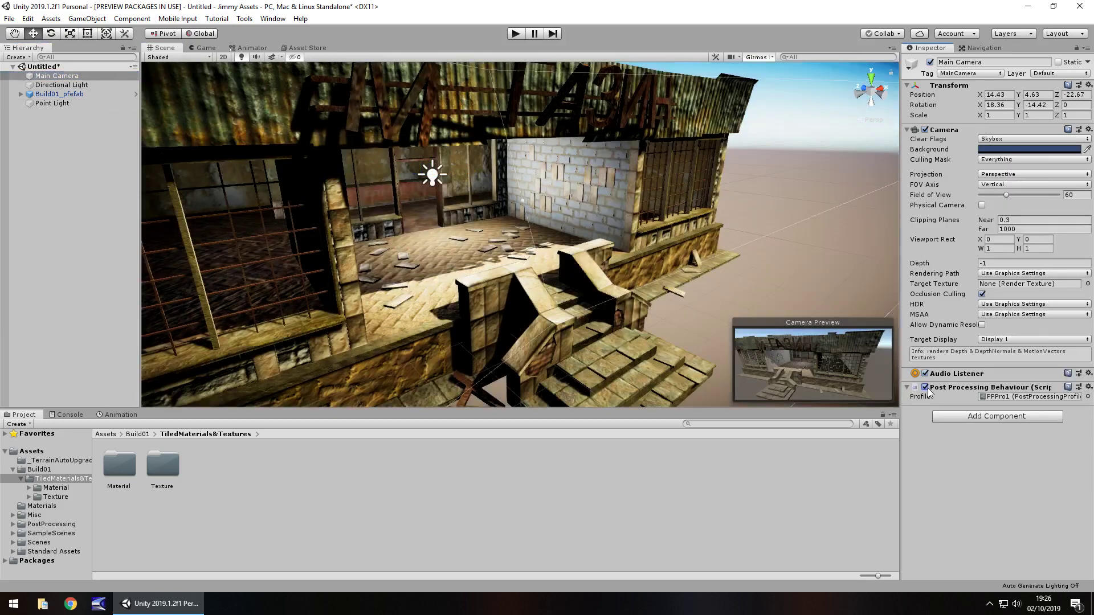
left_click(204, 49)
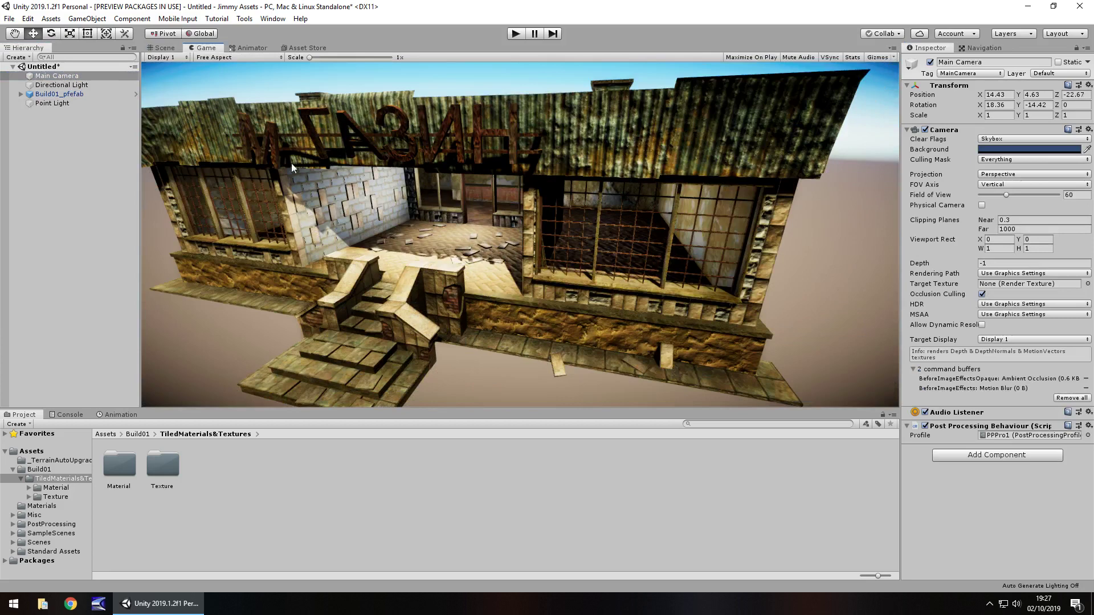
Disable the point light and enable it again to compare the shop with and without interior lighting
left_click(63, 104)
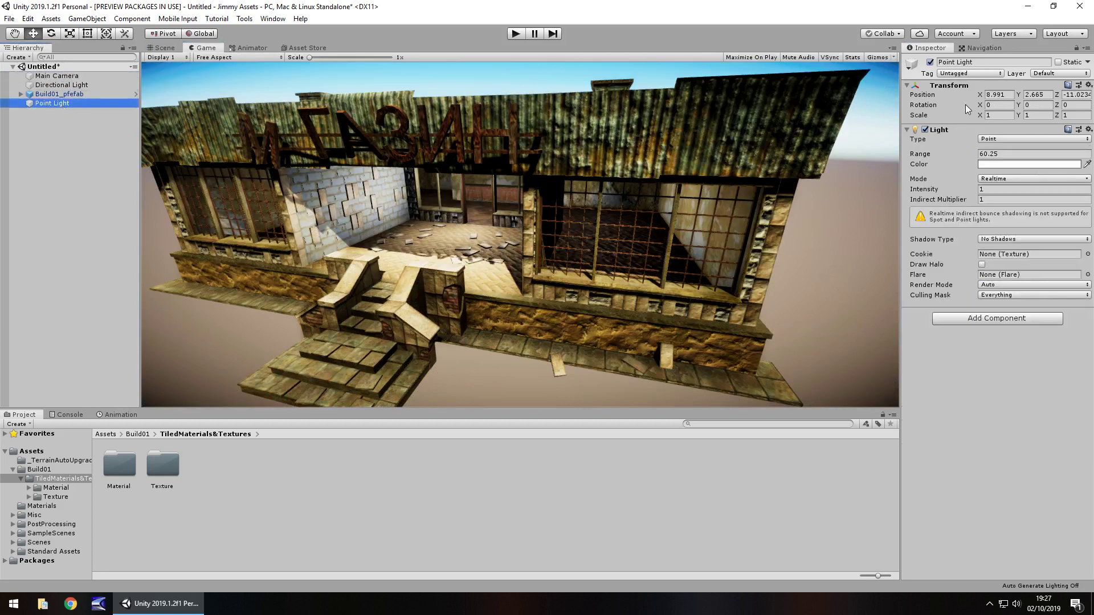
left_click(929, 62)
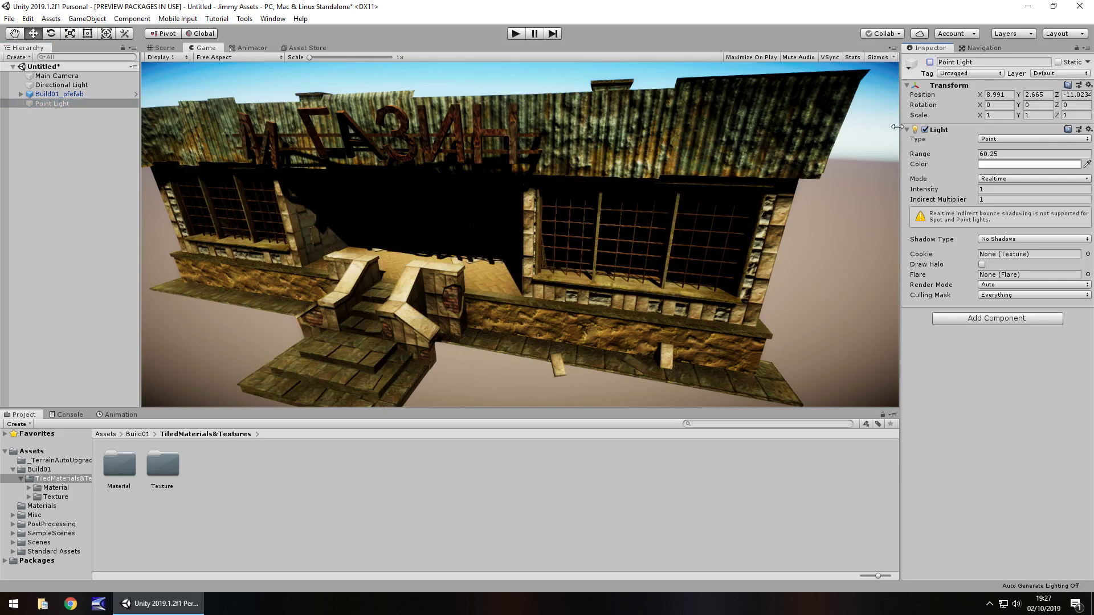
left_click(929, 62)
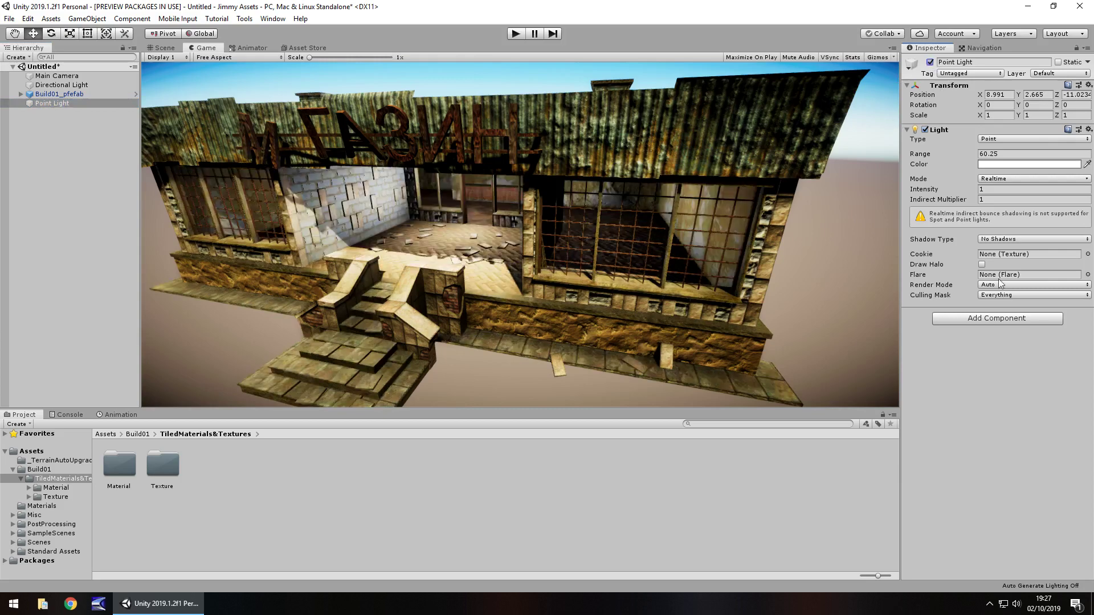
Try DemoScene_PostProcessProfile on the Main Camera, and assign the second New Post-Processing Profile in the list instead
left_click(56, 75)
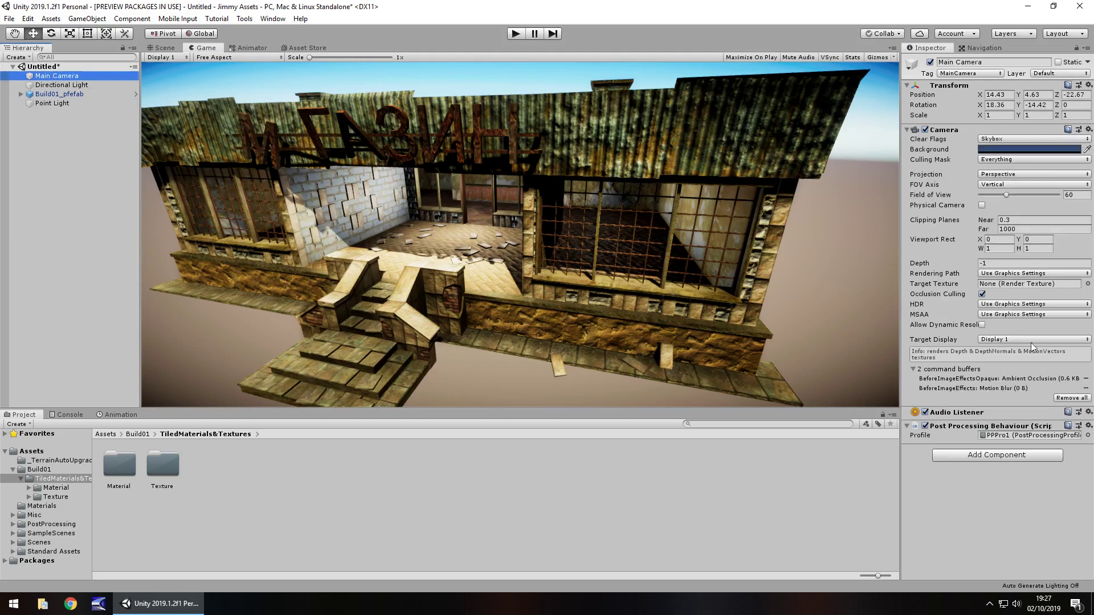
left_click(1087, 436)
left_click(701, 172)
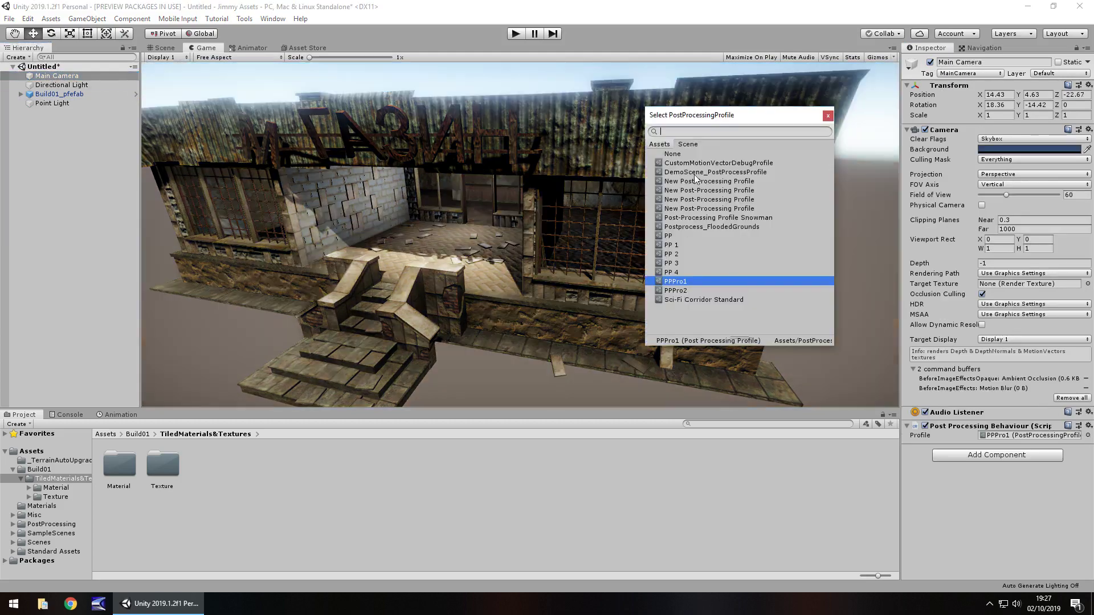
left_click(706, 190)
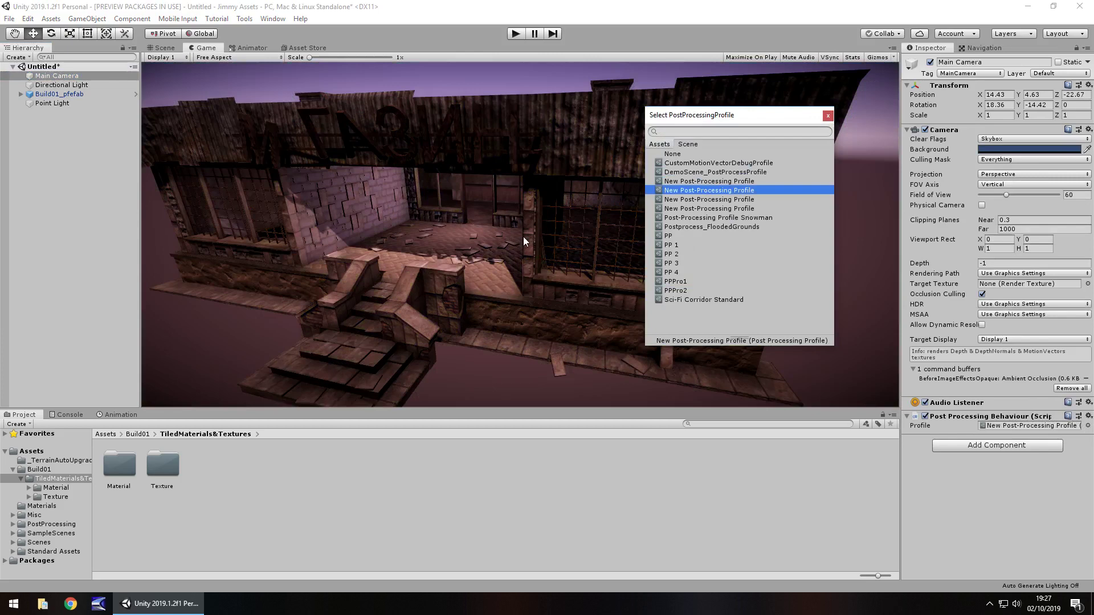
left_click(826, 117)
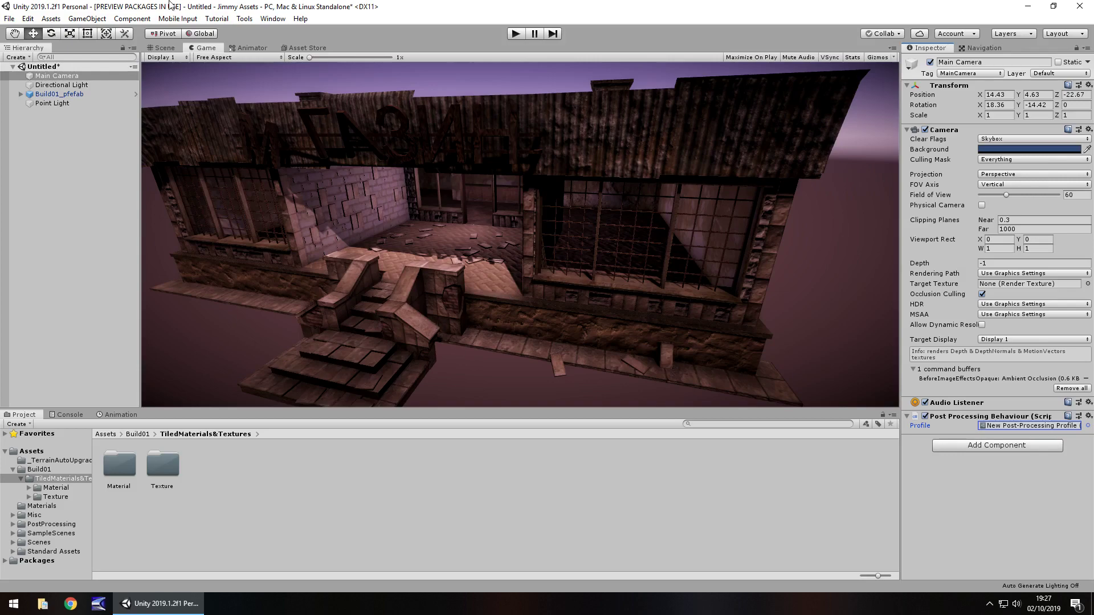
Return to the scene, select the Build01_pfefab building, expand its child parts and select the Magazin sign
left_click(157, 47)
right_click_drag(560, 252, 573, 257)
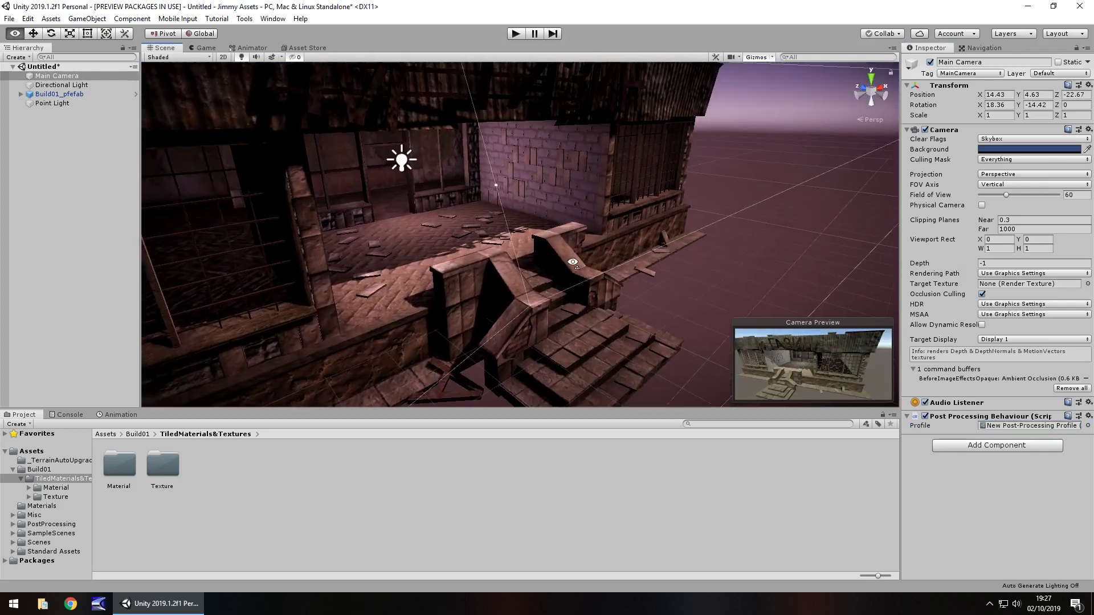
scroll(573, 258, "down", 1)
scroll(573, 257, "down", 5)
scroll(440, 275, "up", 2)
right_click_drag(440, 276, 480, 297)
left_click(460, 283)
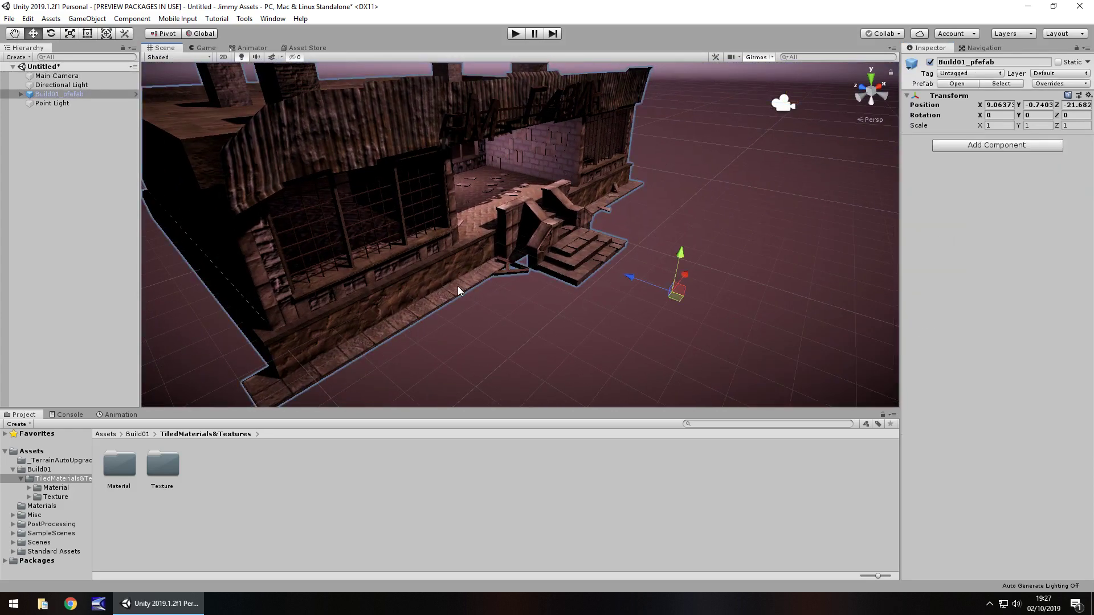
left_click(20, 94)
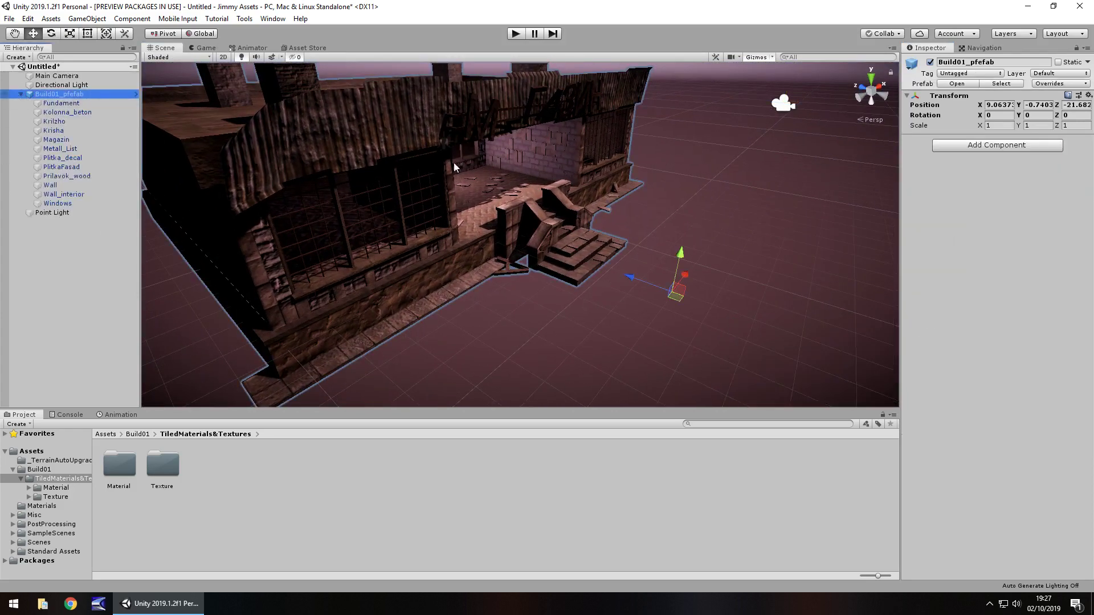
left_click(57, 140)
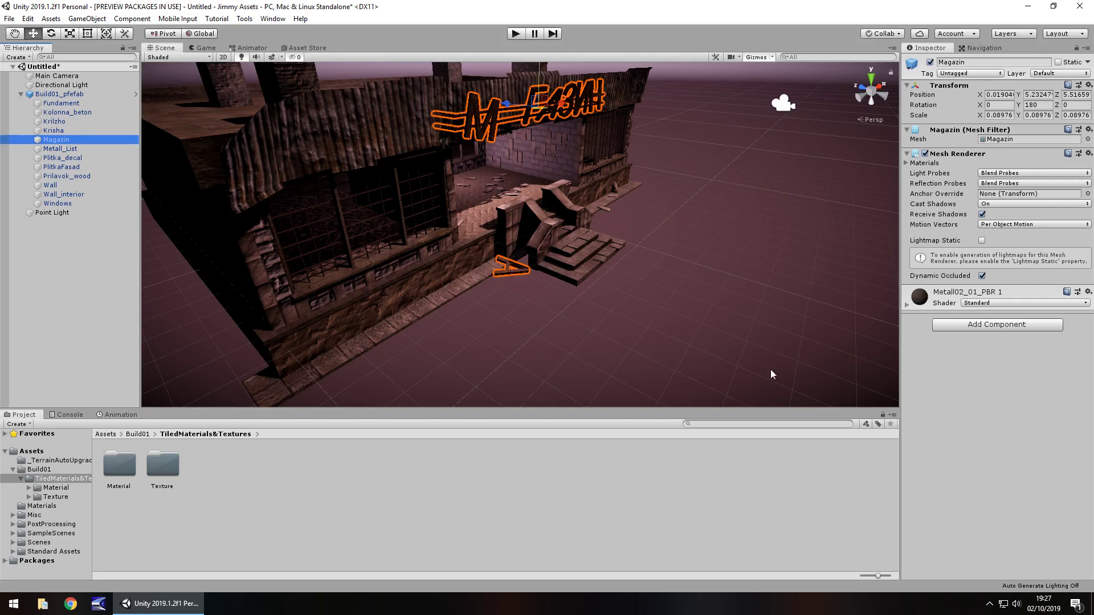
Go through the building's child parts from Kolonna_beton down to Plitka_decal to see which geometry each one covers
left_click_drag(541, 90, 512, 89)
left_click(507, 181)
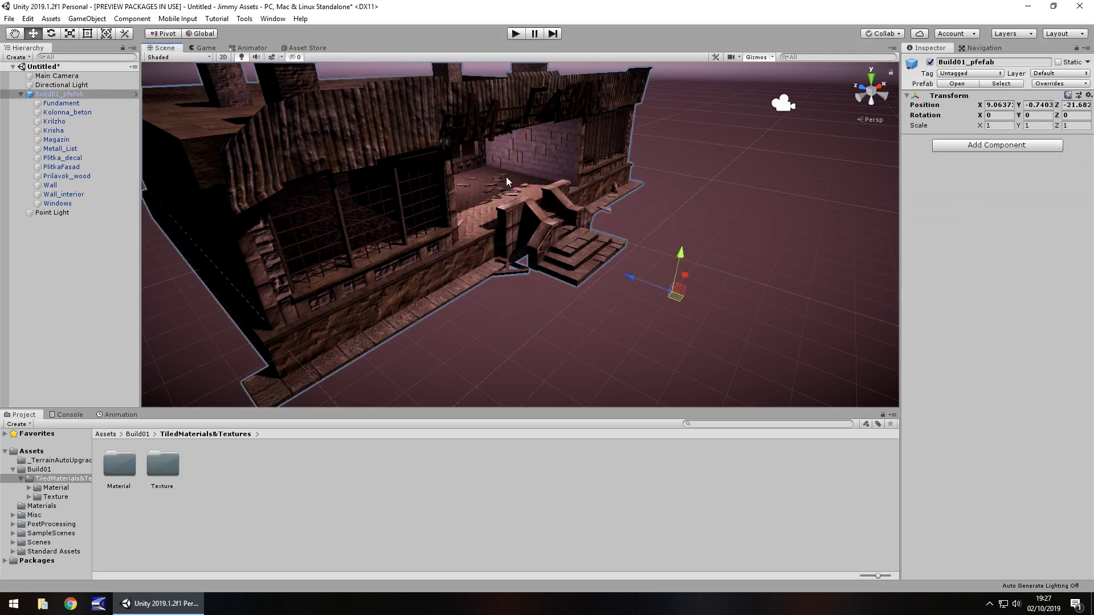
left_click(501, 181)
left_click(67, 112)
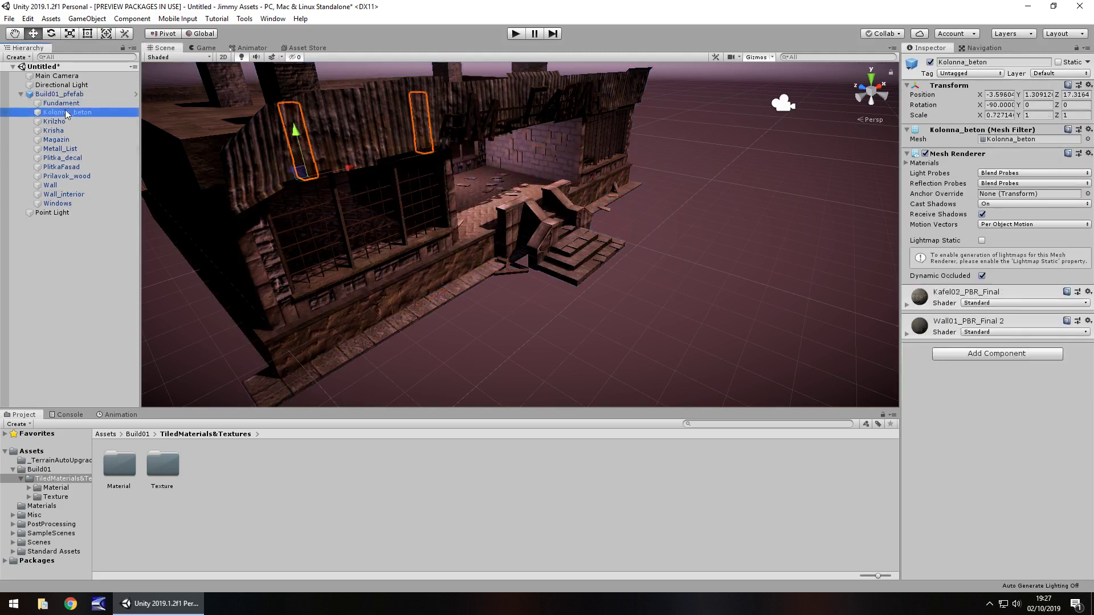
key("Down")
key("Down")
key("Down")
key("Down")
key("Down")
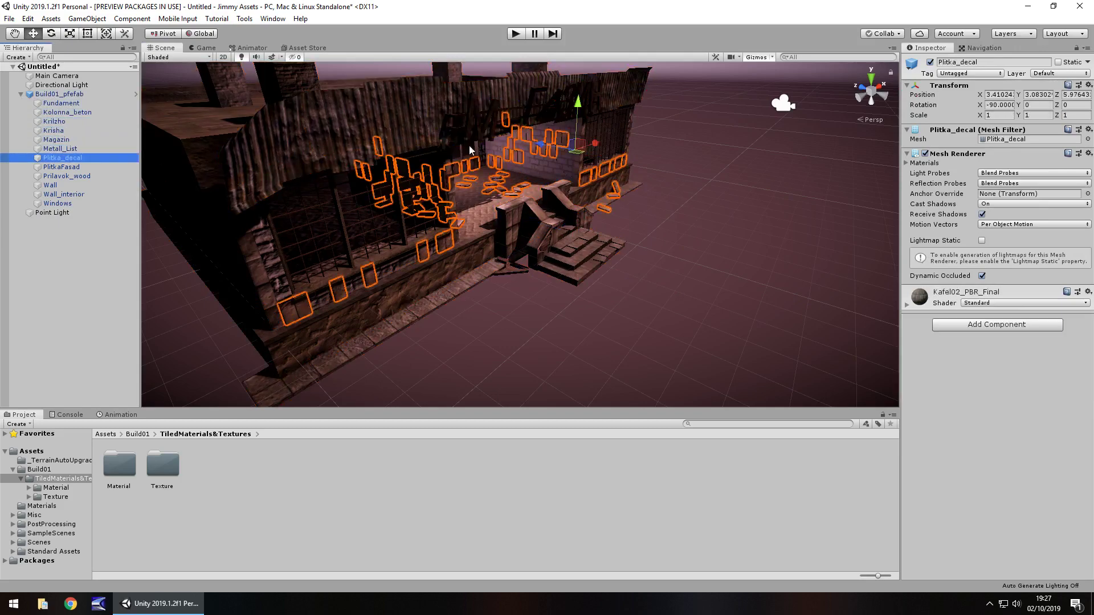
Try to delete the Plitka_decal part from the building, and open Build01_pfefab for prefab editing
left_click_drag(539, 143, 492, 256)
key("ctrl+z")
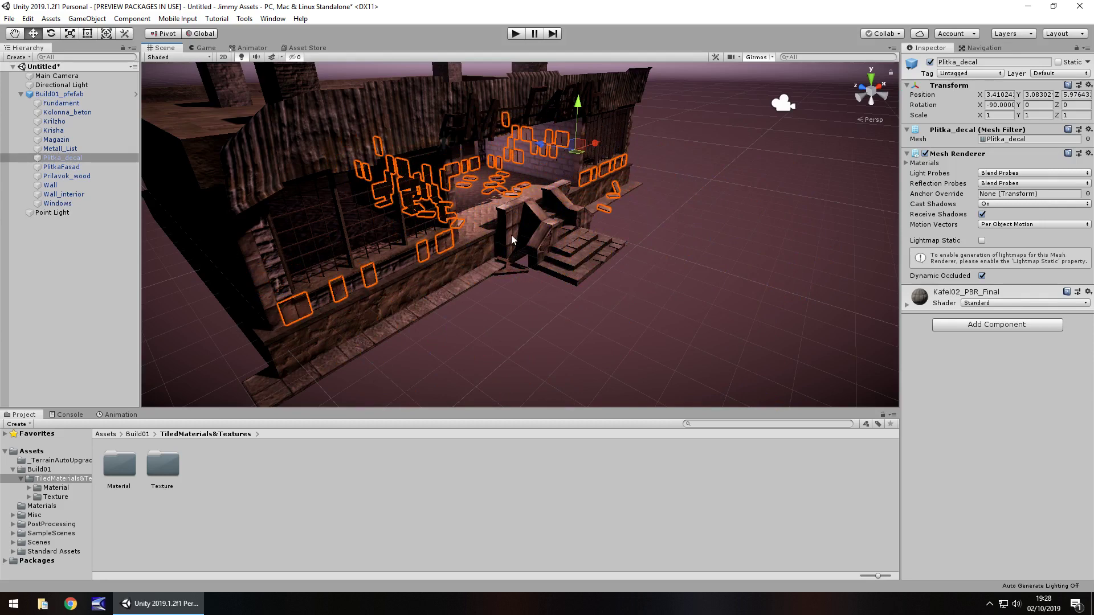
key("Delete")
left_click(587, 329)
scroll(525, 260, "up", 10)
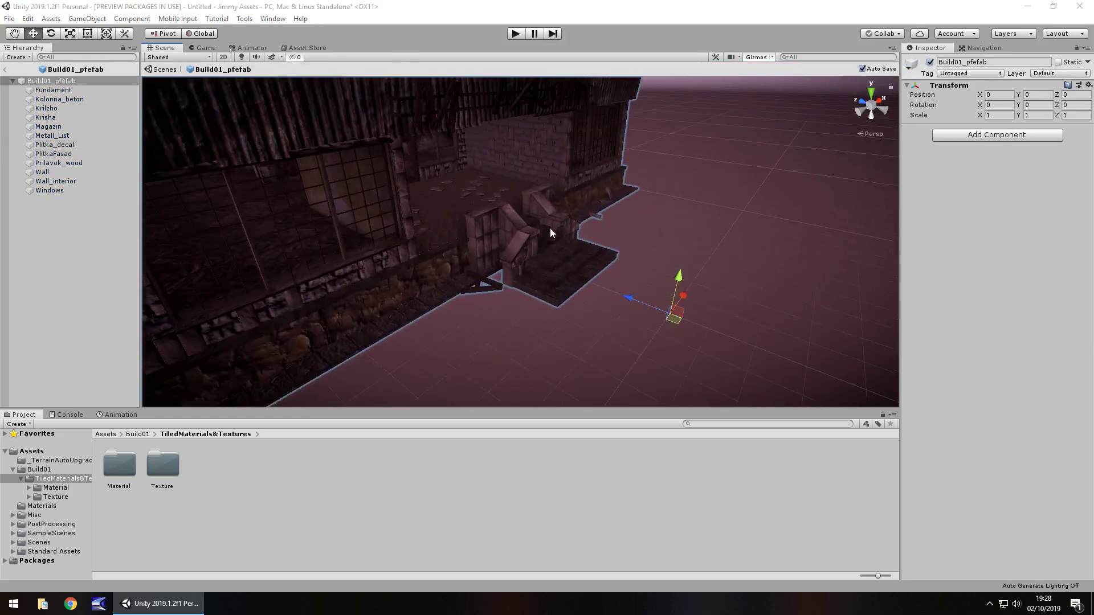
Select the Plitka_decal part inside the opened prefab, return to the main scene and view the highlighted tiles on the building
left_click(454, 185)
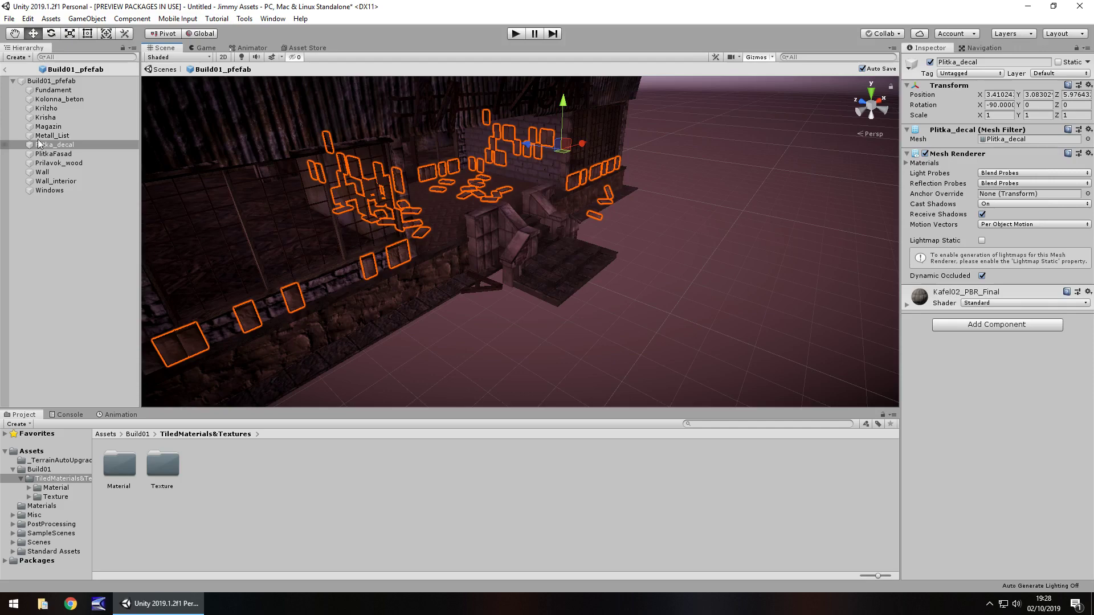
left_click(5, 69)
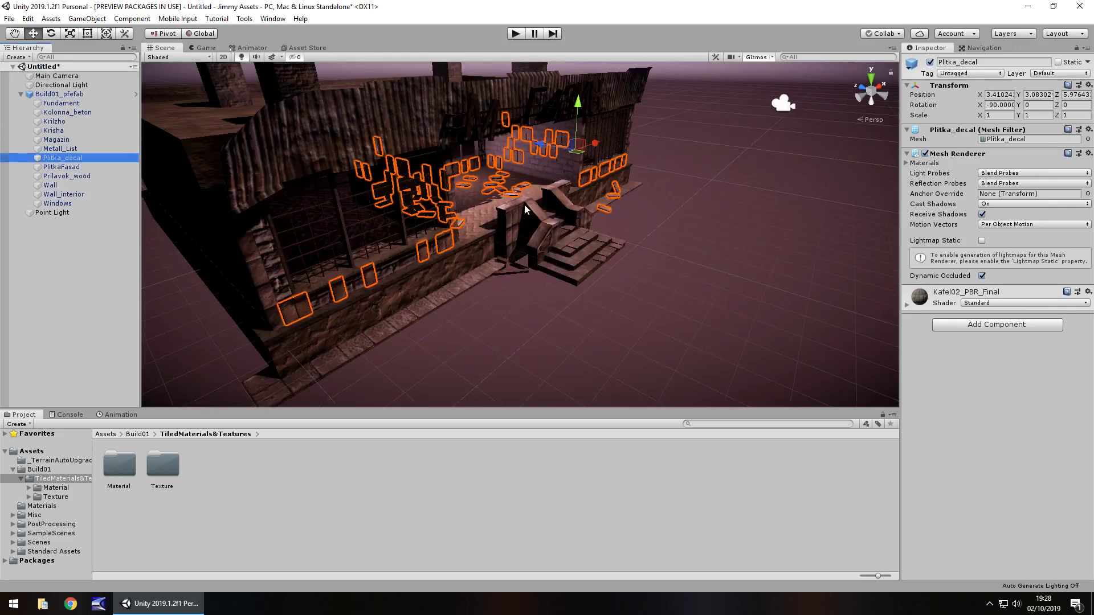
mouse_move(538, 221)
right_mouse_down()
mouse_move(573, 212)
mouse_move(545, 212)
right_mouse_up()
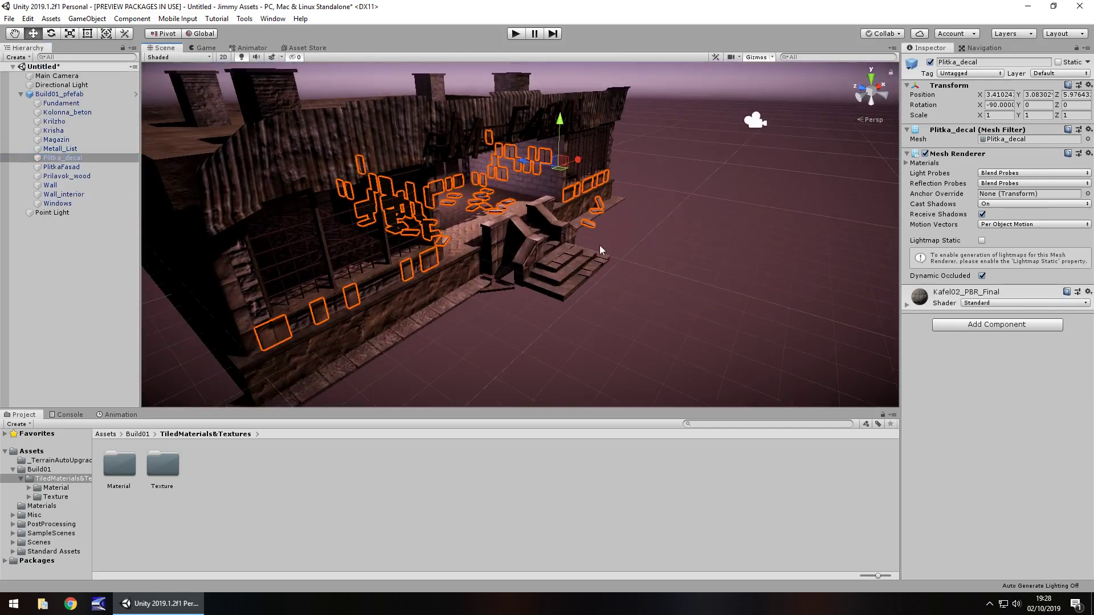
right_click_drag(637, 268, 633, 267)
left_click_drag(634, 267, 620, 251, "alt")
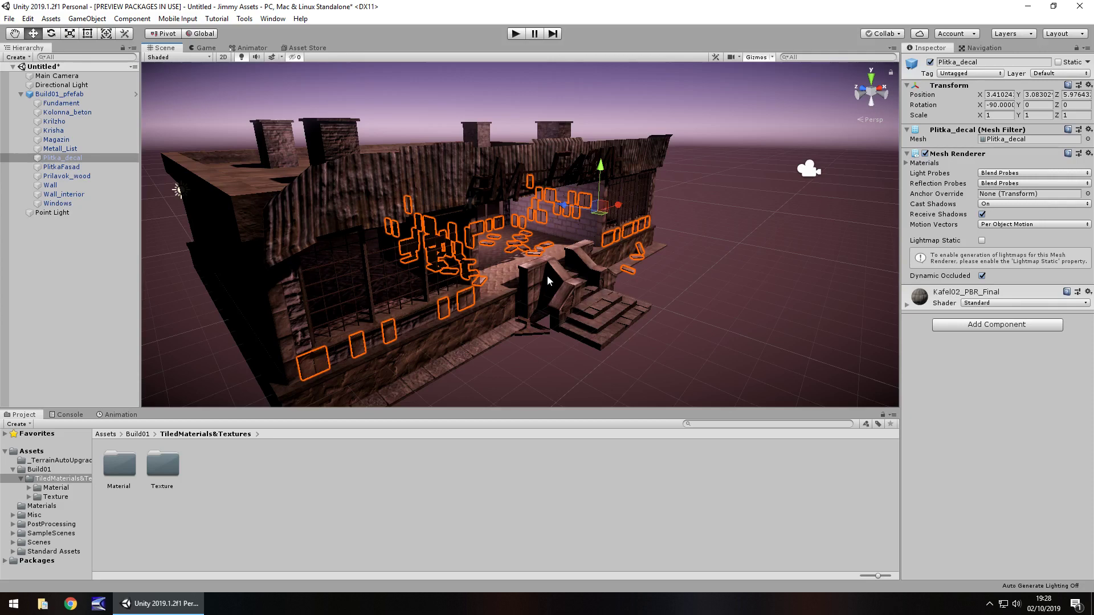
Select the Fundament part and set its Plitka05_PBR_Final 1 material to Metallic 0.861, Smoothness 1 and smoothness Source Albedo Alpha
left_click(494, 317)
left_click(494, 320)
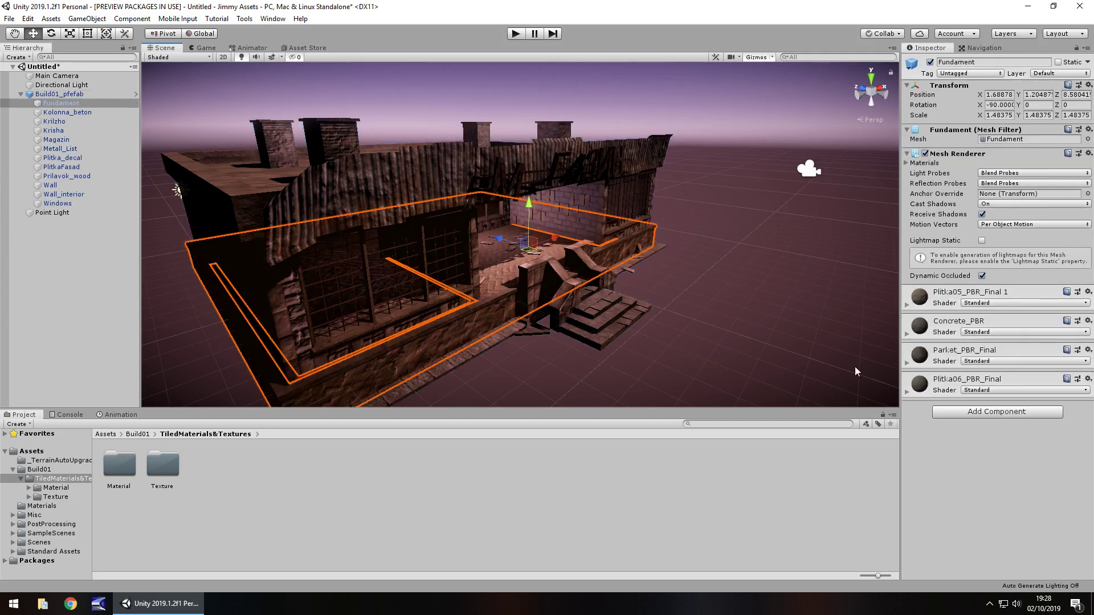
left_click(908, 309)
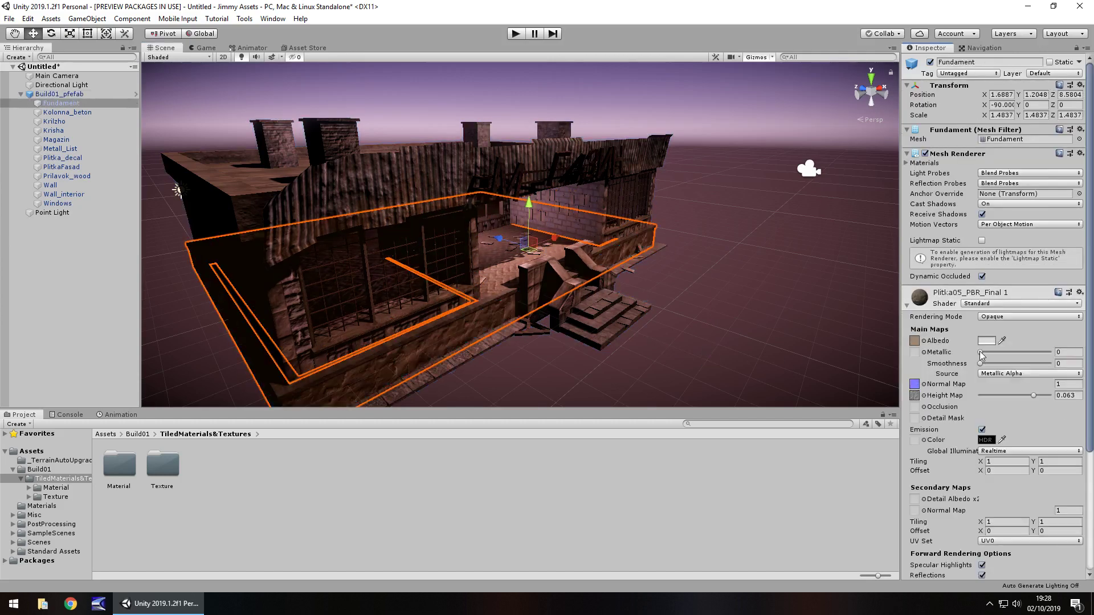
left_click_drag(980, 352, 1021, 363)
left_click(1011, 374)
left_click(1018, 398)
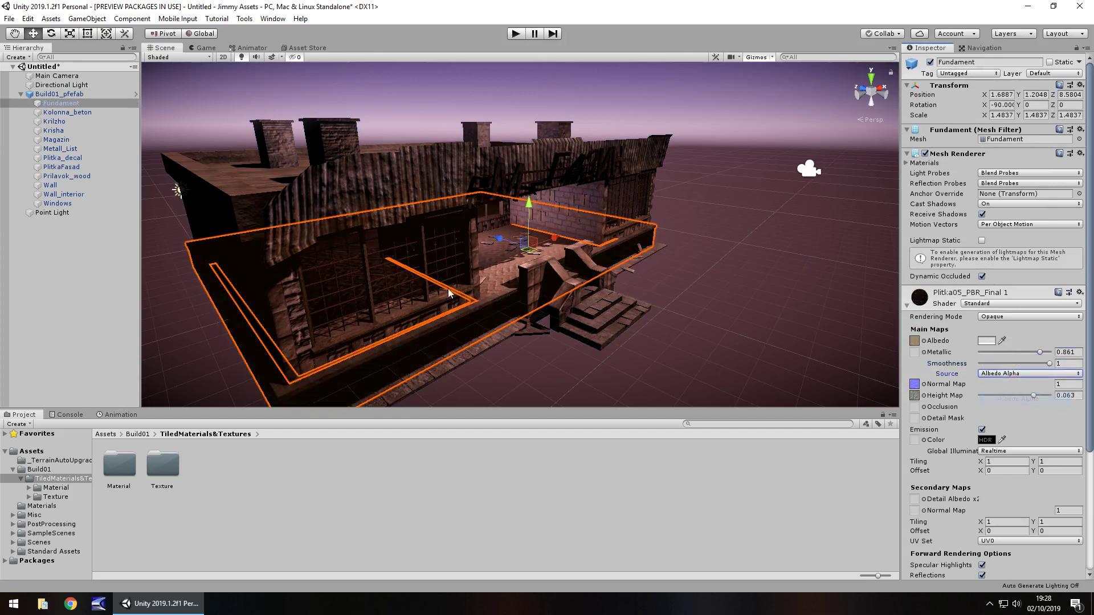
Keep Albedo Alpha as the source and set the Plitka05_PBR_Final 1 material's Smoothness to 0.385 and Metallic to 0.845
left_click(501, 276)
left_click(500, 262)
left_click(1051, 374)
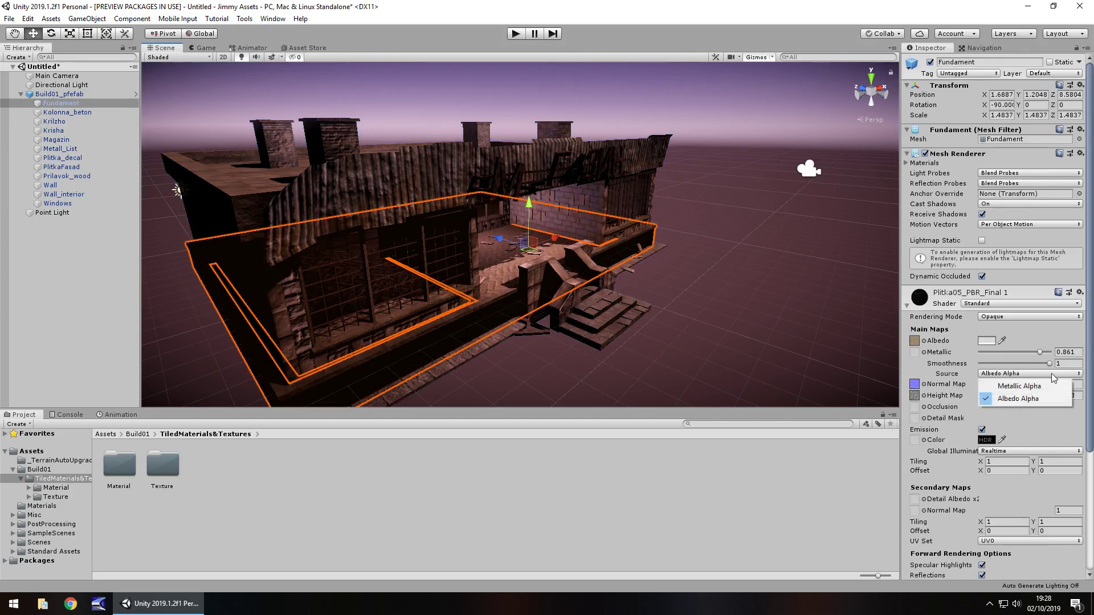
left_click(1047, 365)
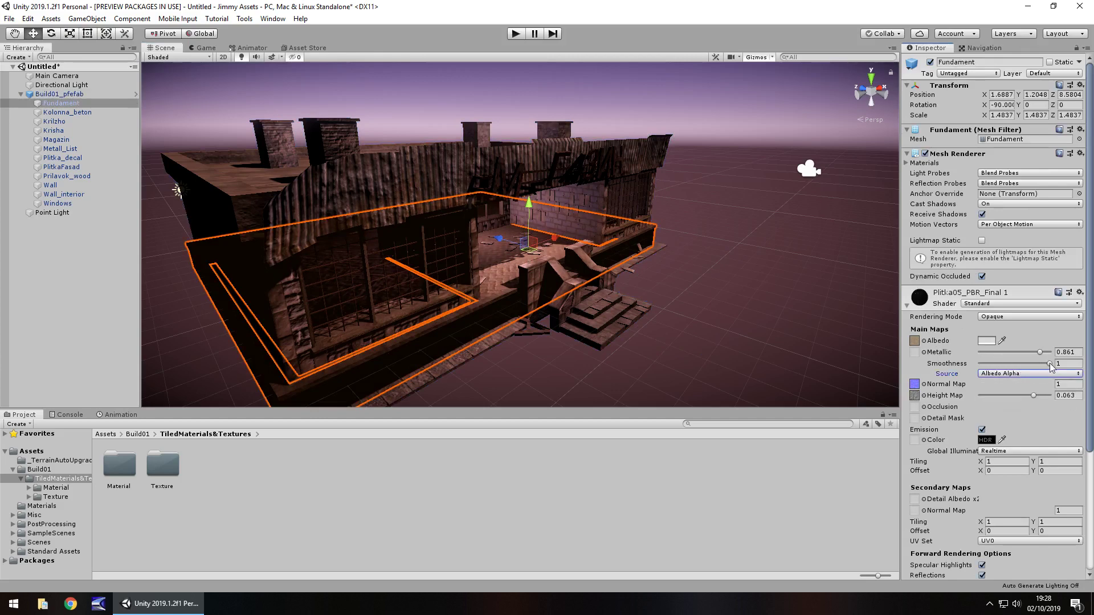
mouse_move(1049, 364)
left_mouse_down()
mouse_move(1006, 363)
mouse_move(1038, 353)
left_mouse_up()
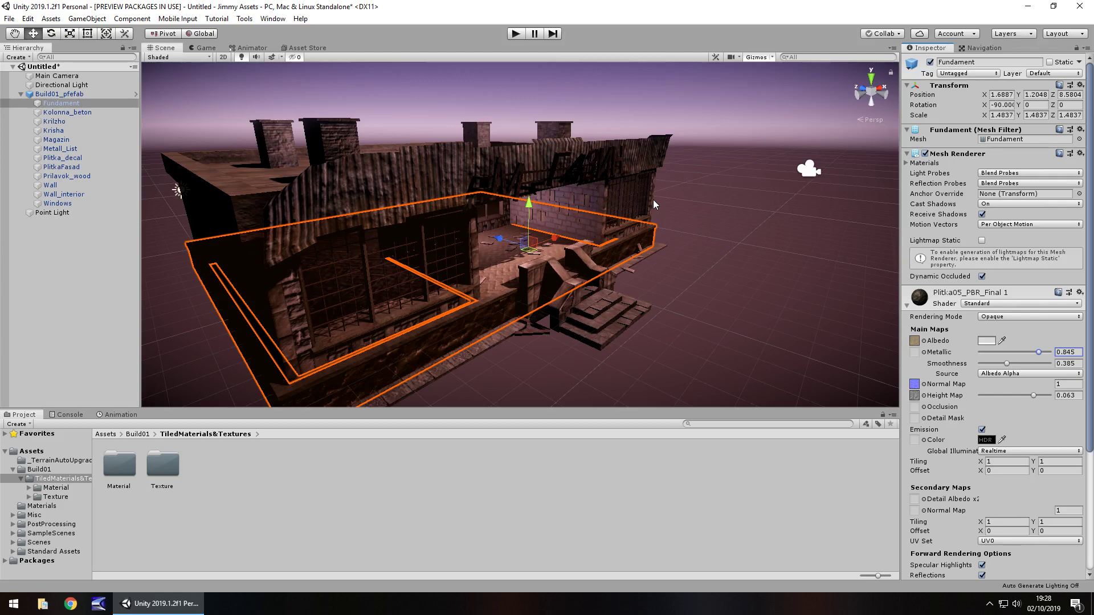
Select the building's Wall part, try moving it away from the rest of the building, and undo the move
right_click_drag(667, 238, 504, 242)
key("Right")
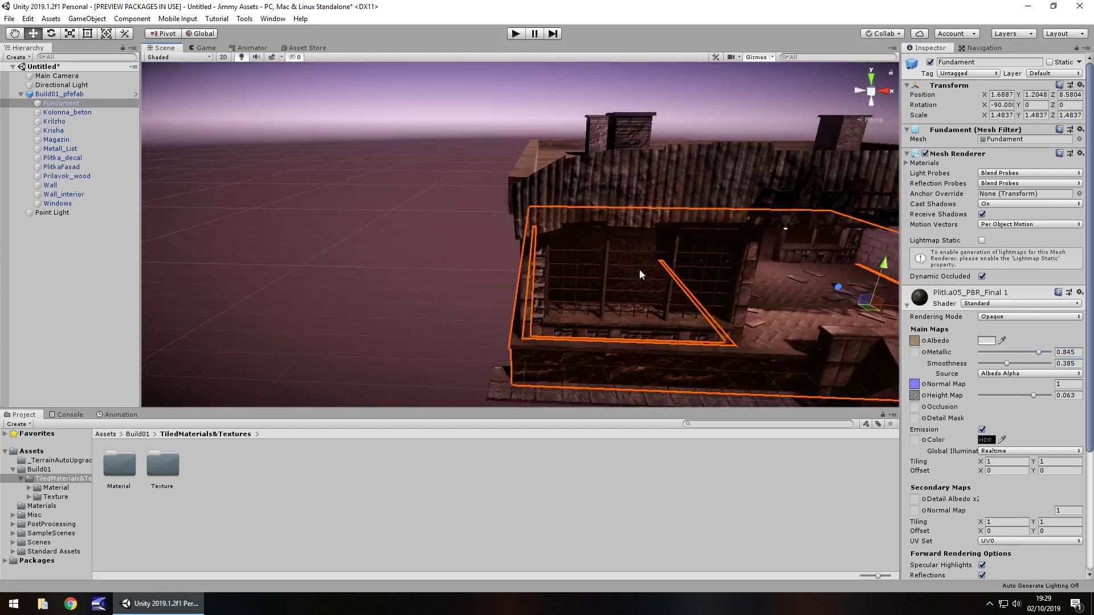
right_click_drag(645, 257, 625, 143)
left_click(111, 176)
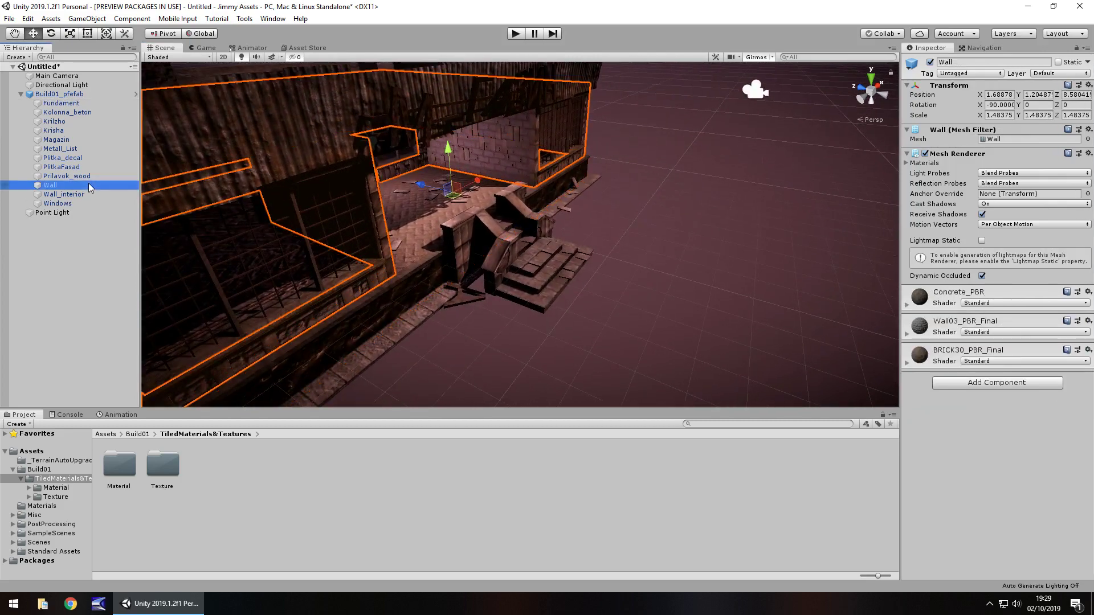
left_click(112, 185)
key("f")
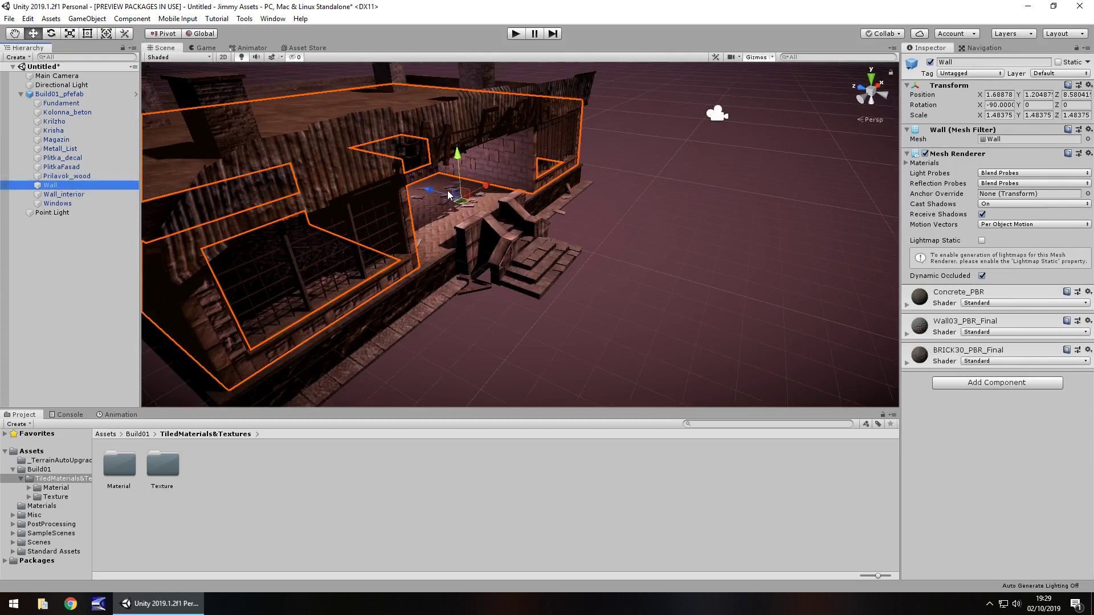
left_click_drag(450, 195, 134, 194)
key("ctrl+z")
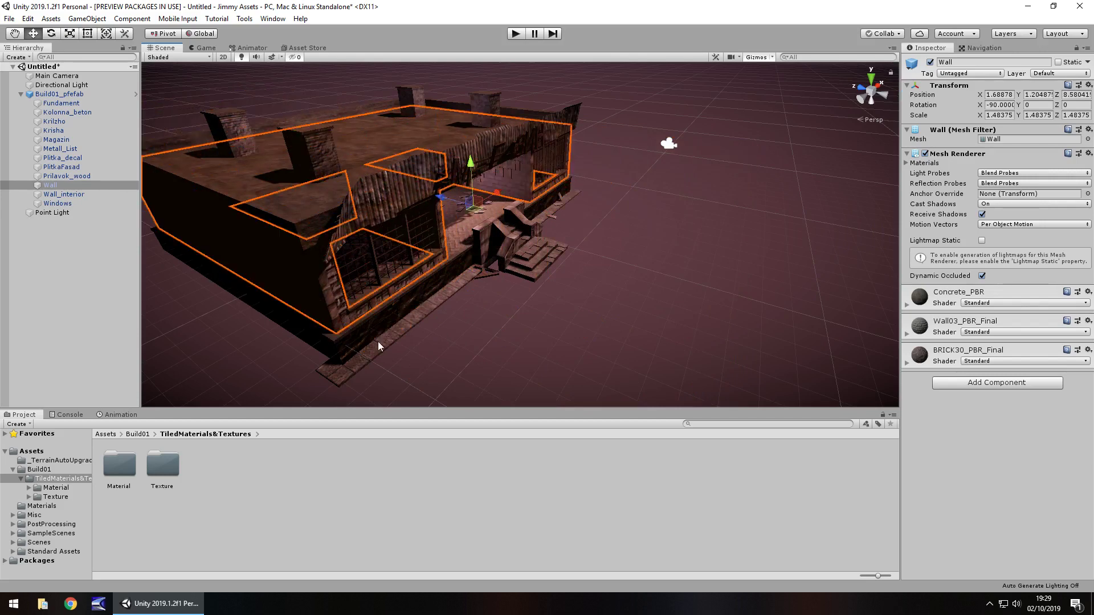
Examine the shop's roof, brick side wall and barred corner window, and clear the Wall selection
right_click_drag(625, 287, 630, 244)
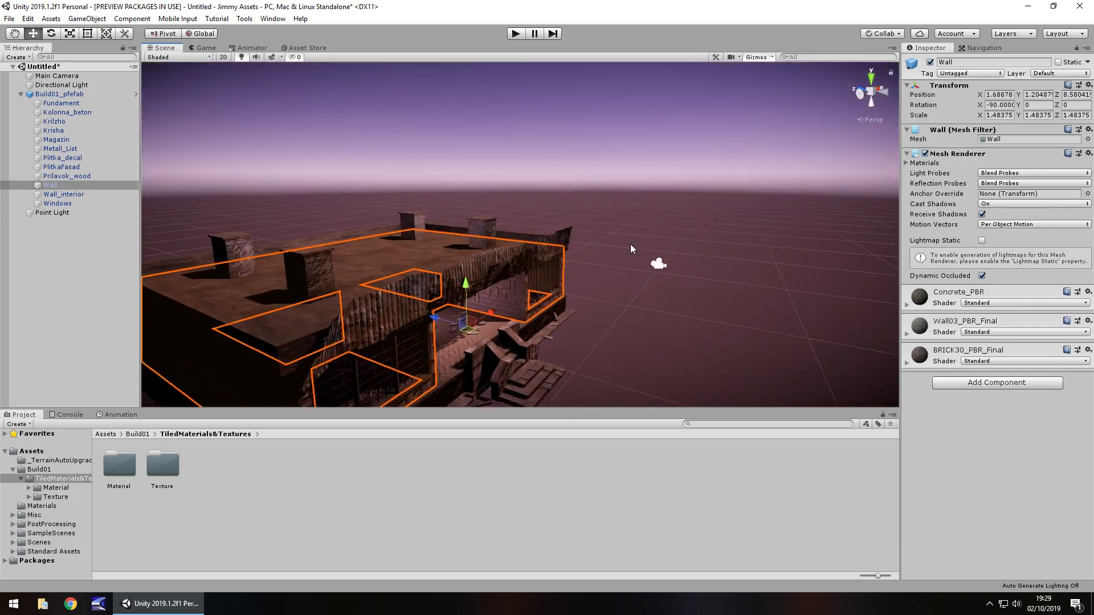
middle_click_drag(608, 340, 648, 214)
right_click_drag(641, 259, 695, 339, "alt")
key("Right")
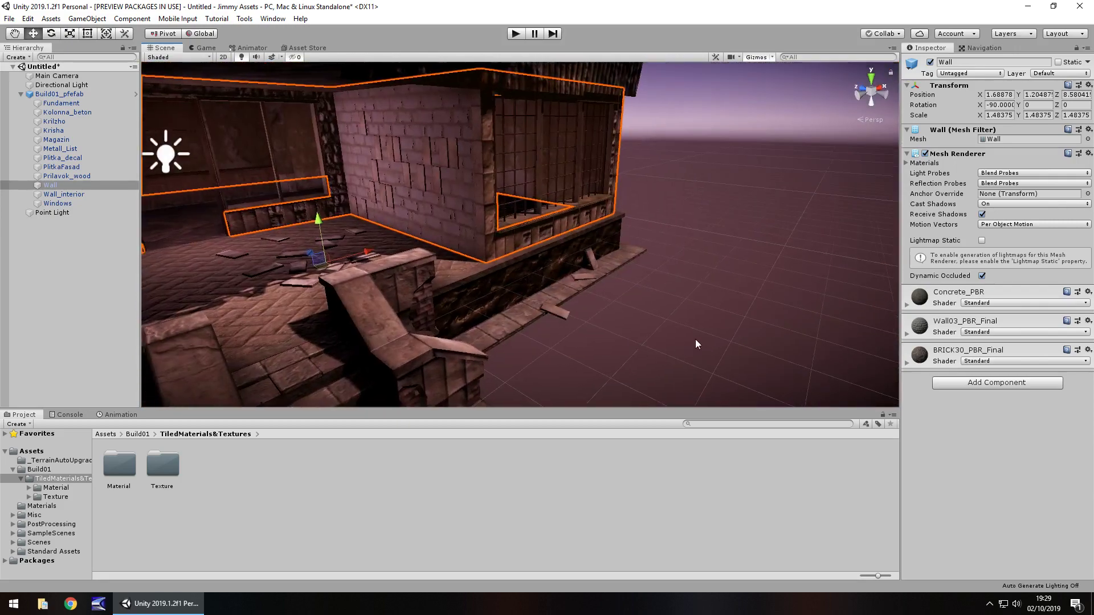
left_click(683, 338)
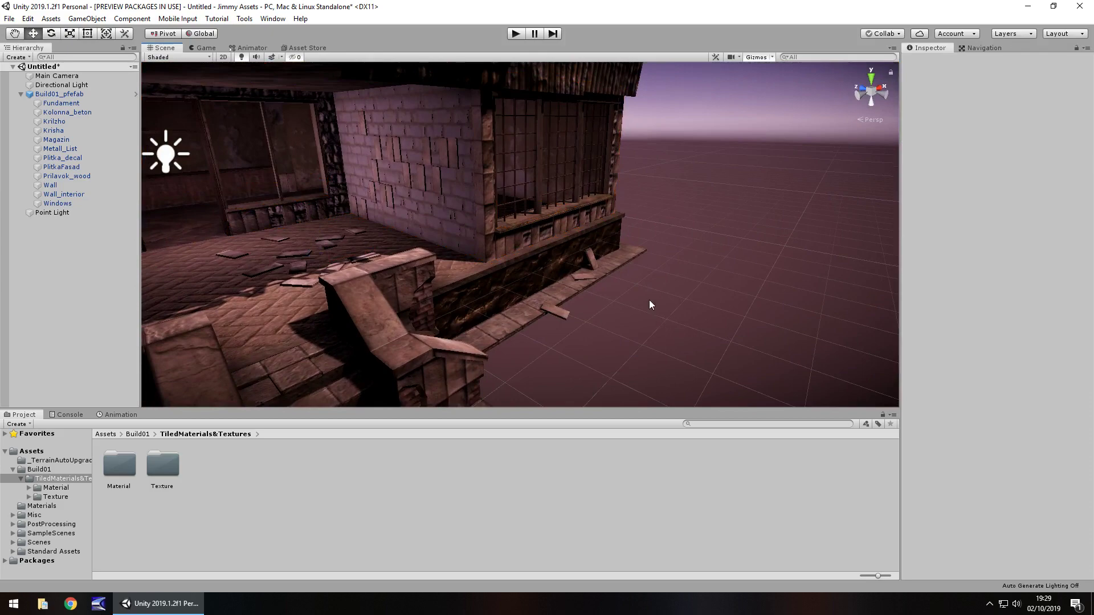
Examine the shop's open entrance, lit interior, outer wall textures and front steps from several angles
right_click_drag(650, 303, 456, 272)
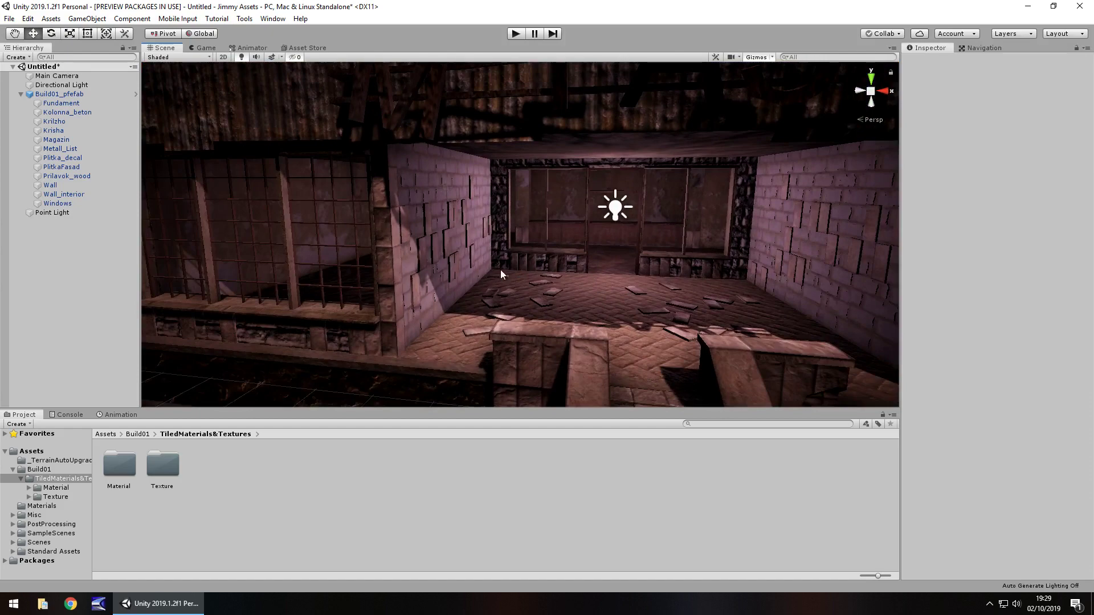
right_click_drag(501, 271, 581, 231)
scroll(749, 349, "up", 10)
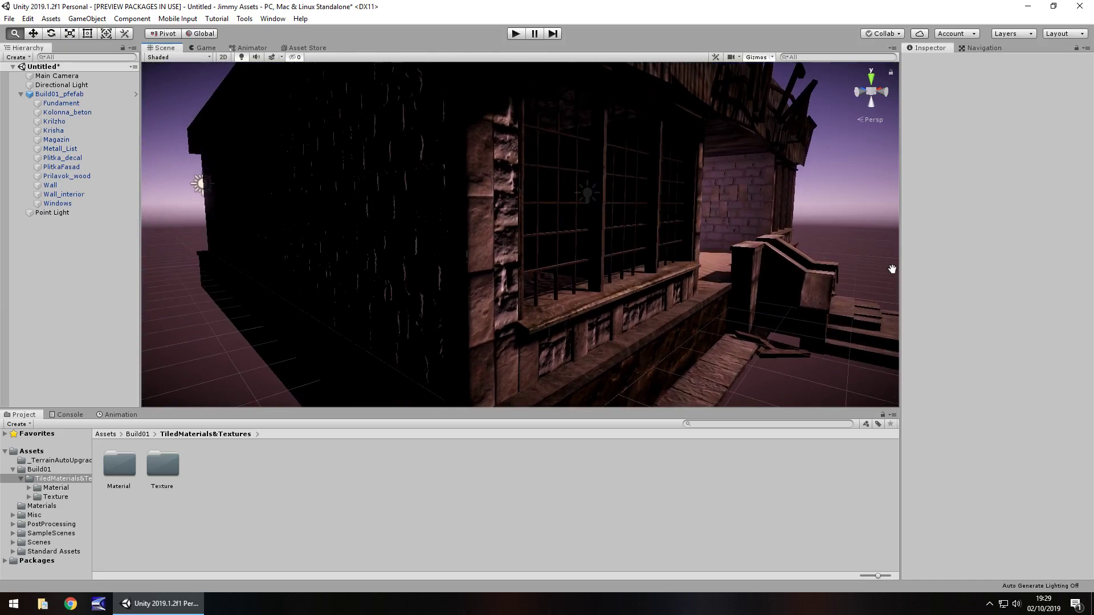
key("Up")
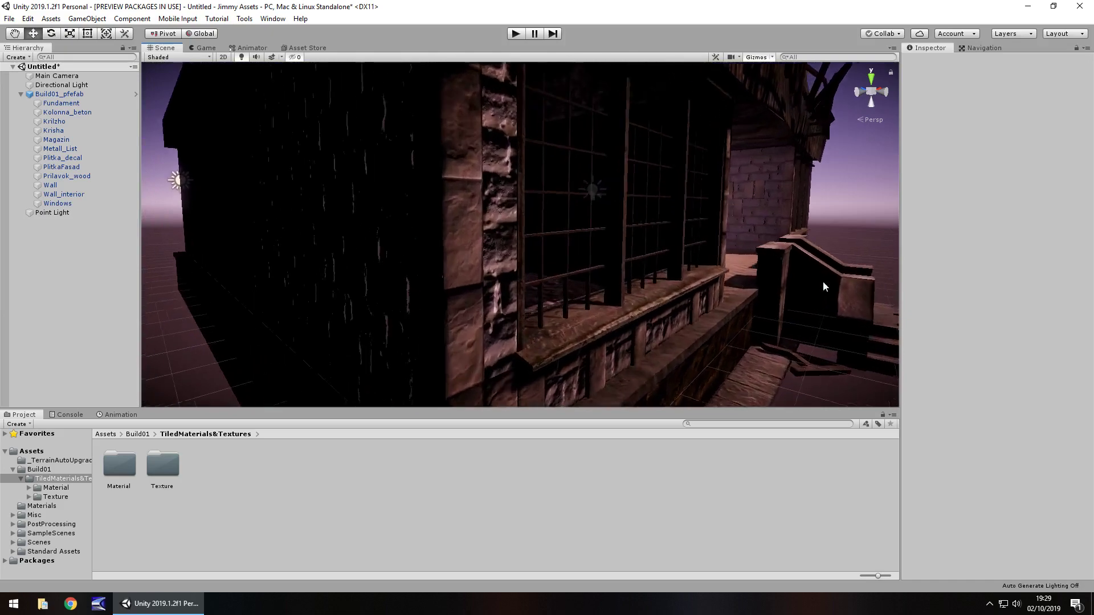
key("Right")
key("Right")
key("Down")
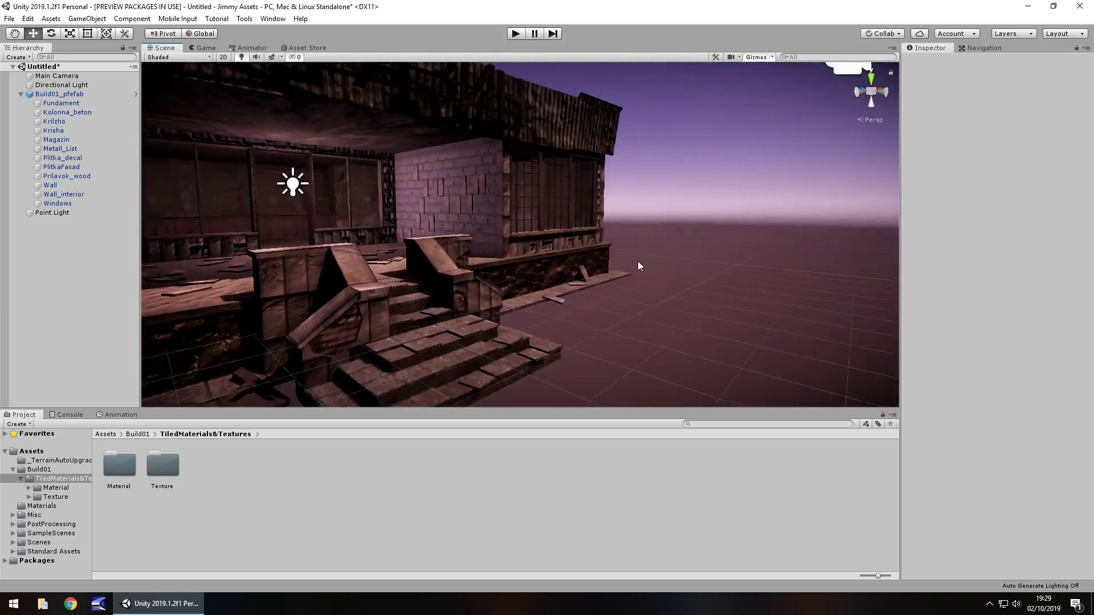
key("Down")
key("Left")
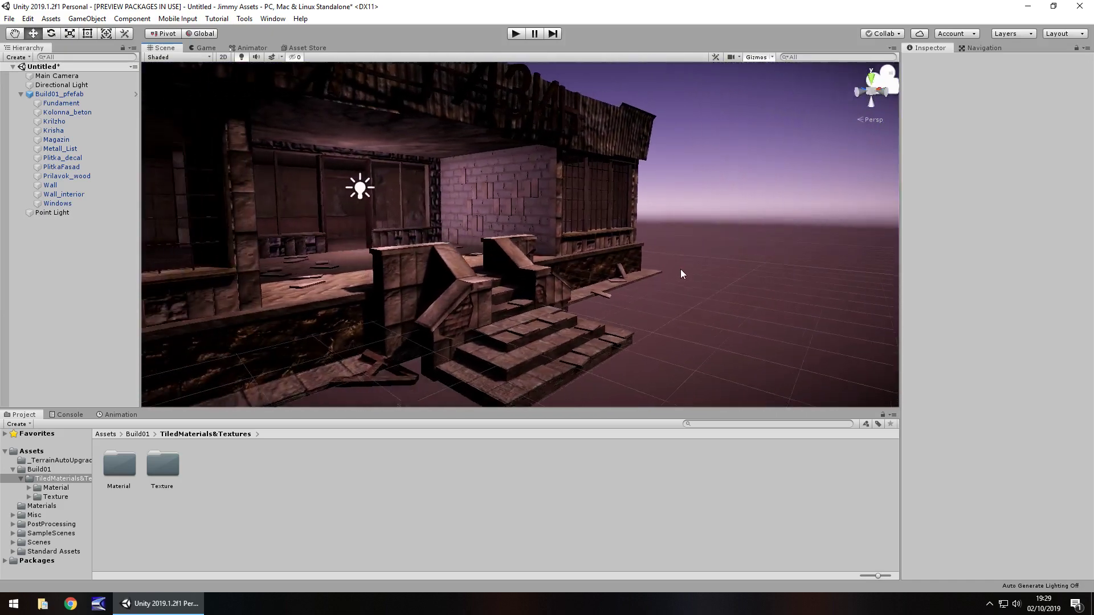
key("Down")
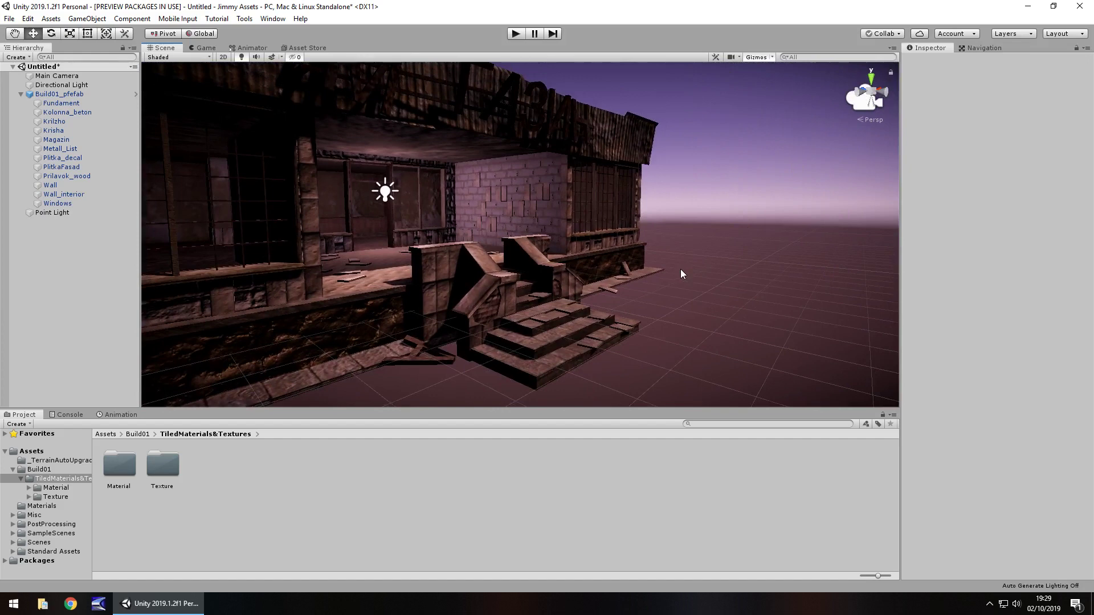